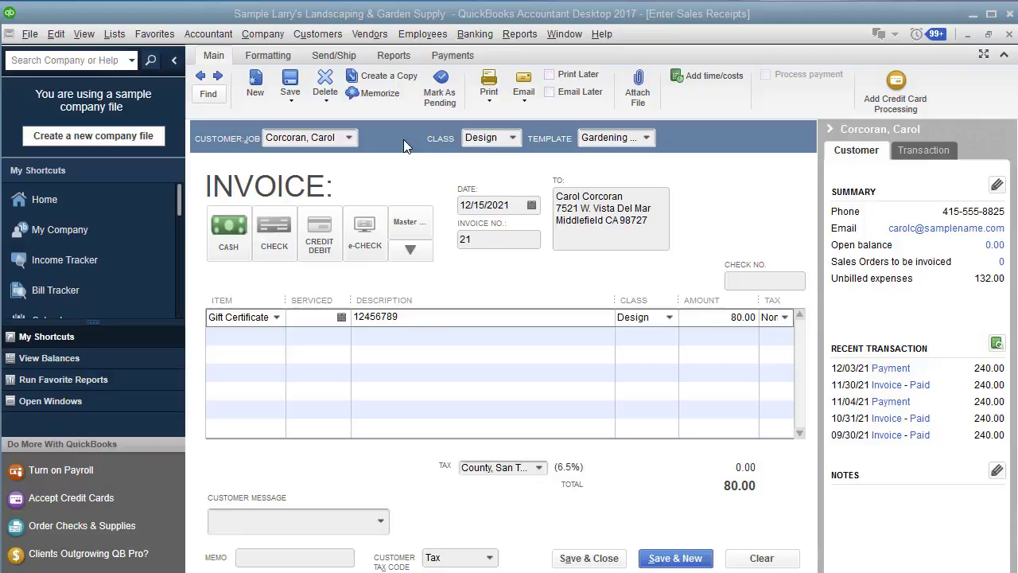
# Open the Item List and select the Gift Certificate item.
pyautogui.click(114, 34)
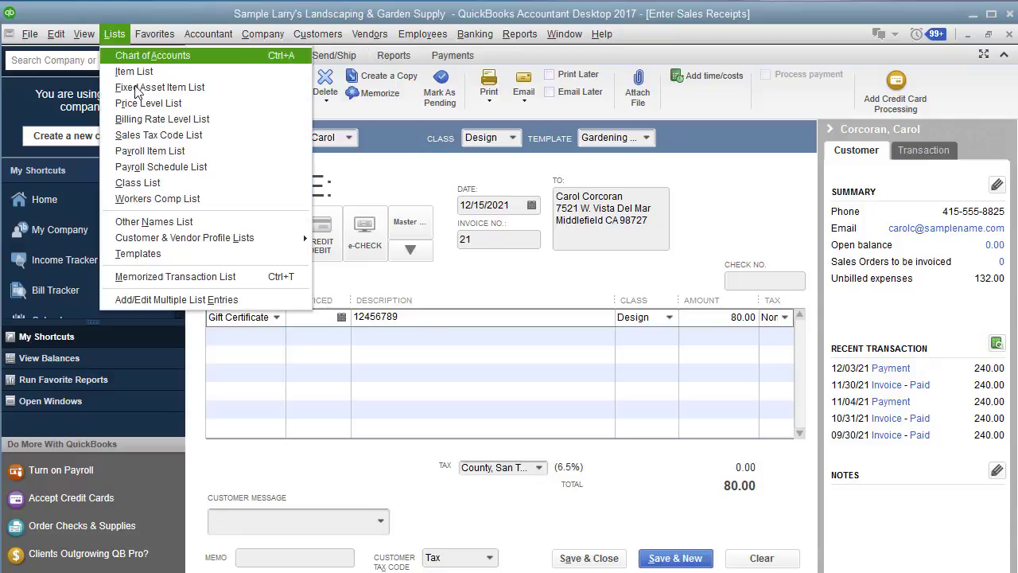
pyautogui.click(159, 75)
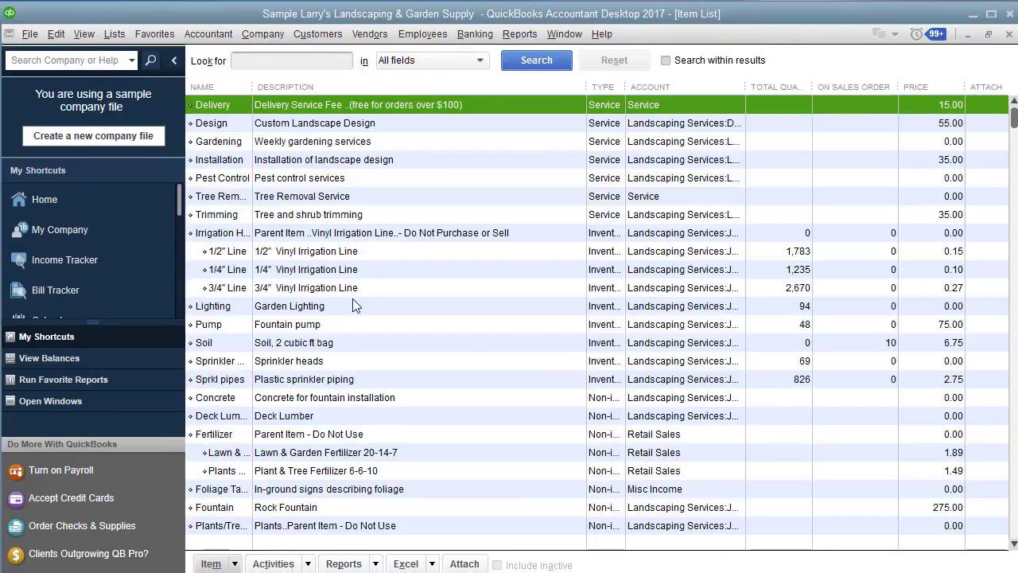
pyautogui.press('Down')
pyautogui.press('Down')
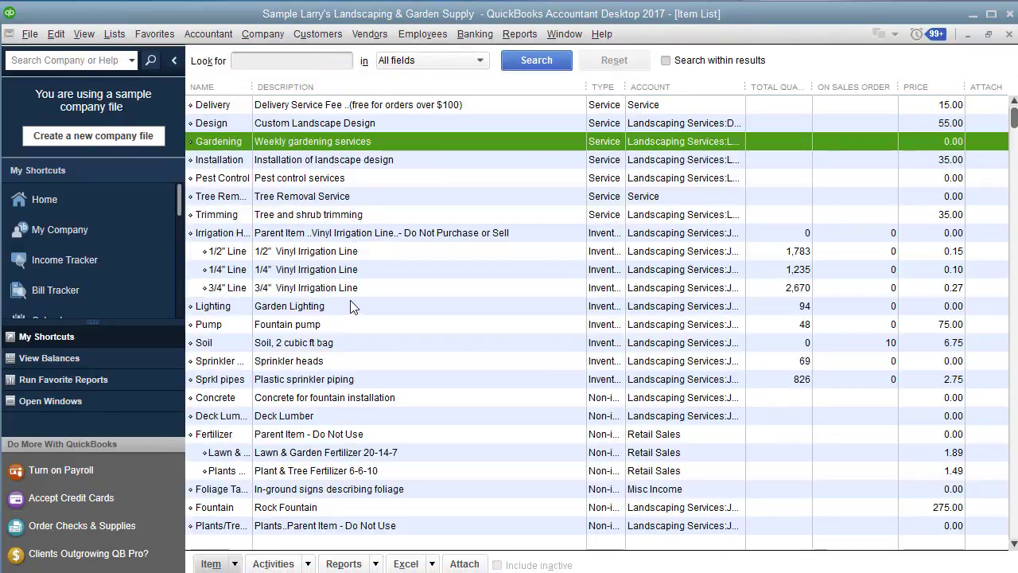
pyautogui.scroll(-7, 353, 308)
pyautogui.click(353, 306)
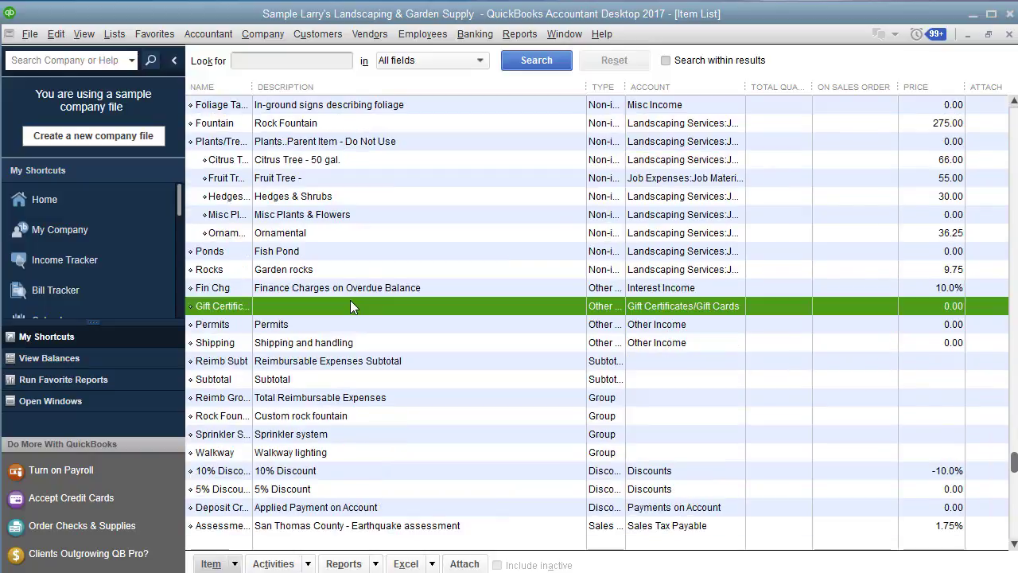
# Briefly open the Gift Certificate item for editing, cancel, and look at the Item actions menu.
pyautogui.rightClick(278, 305)
pyautogui.click(287, 292)
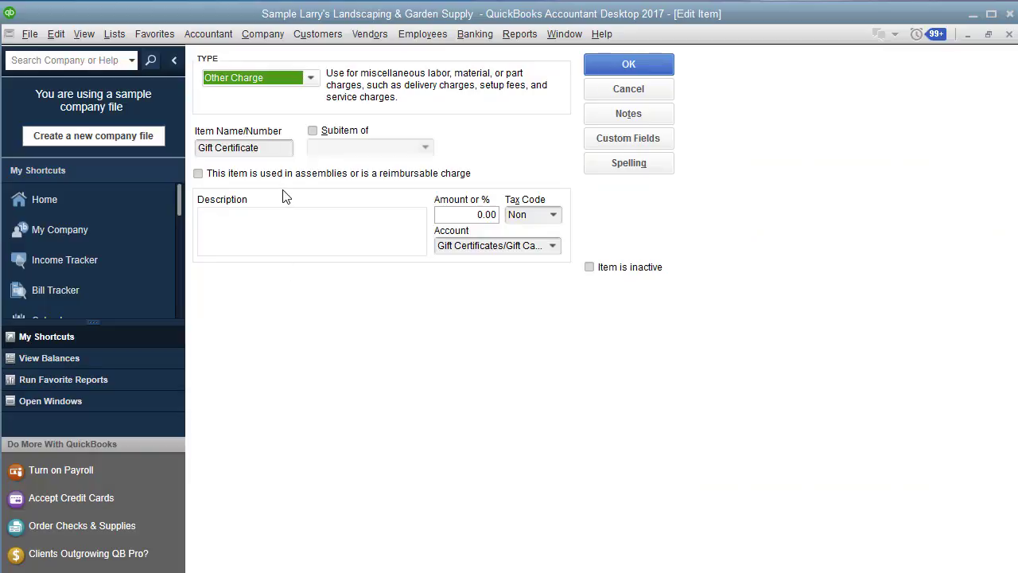
pyautogui.click(628, 89)
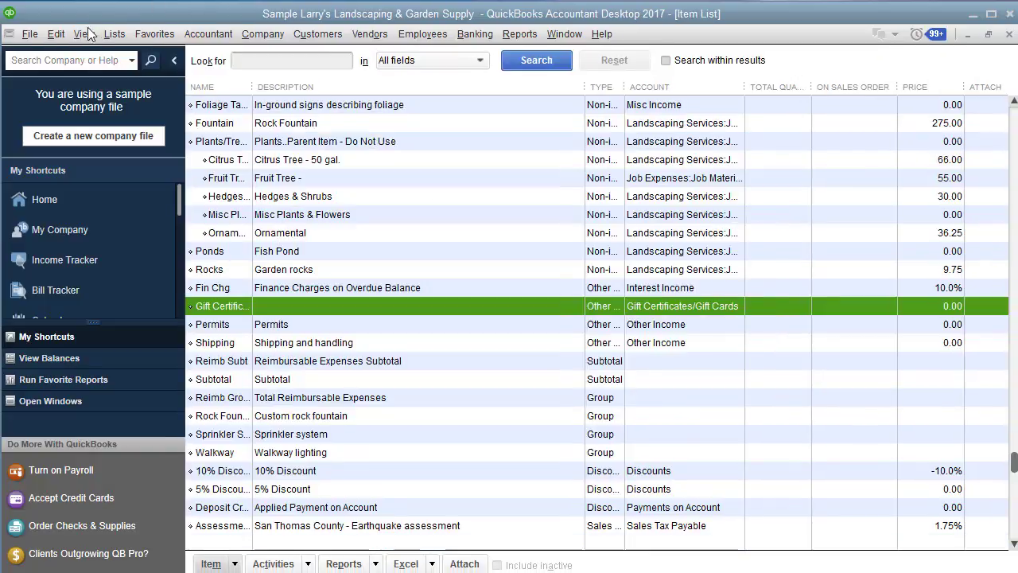
pyautogui.click(113, 34)
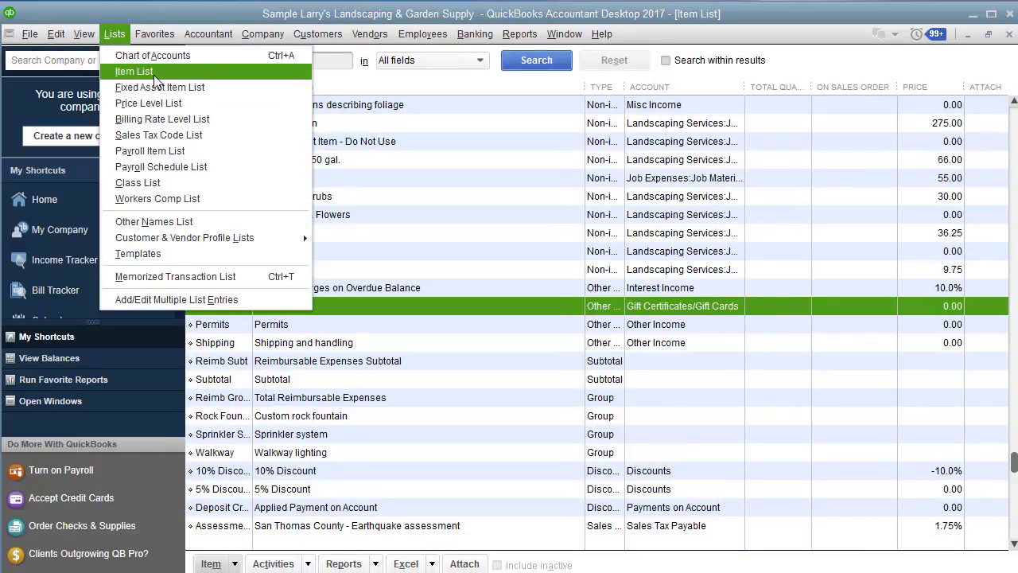
pyautogui.click(233, 563)
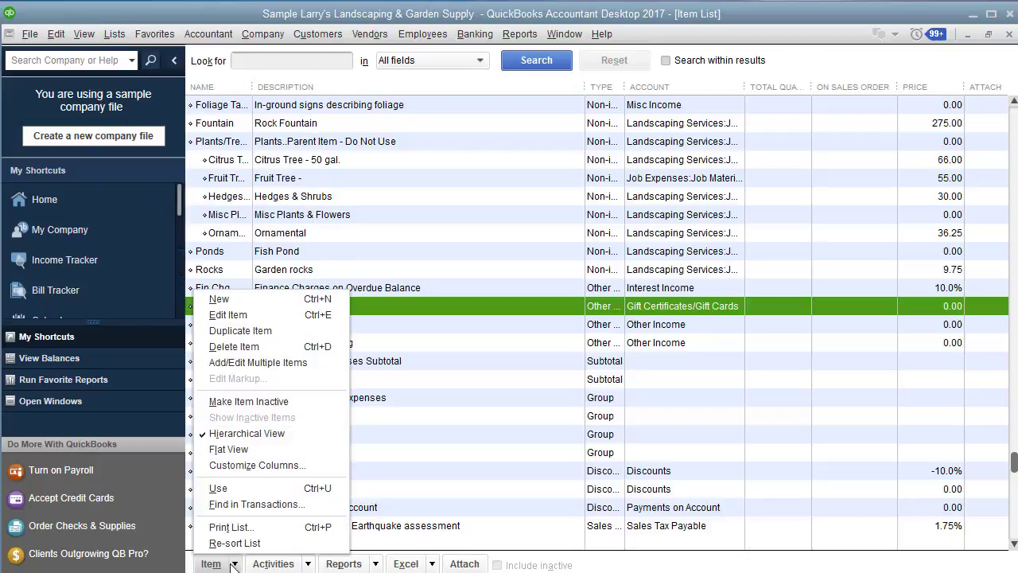
pyautogui.click(353, 304)
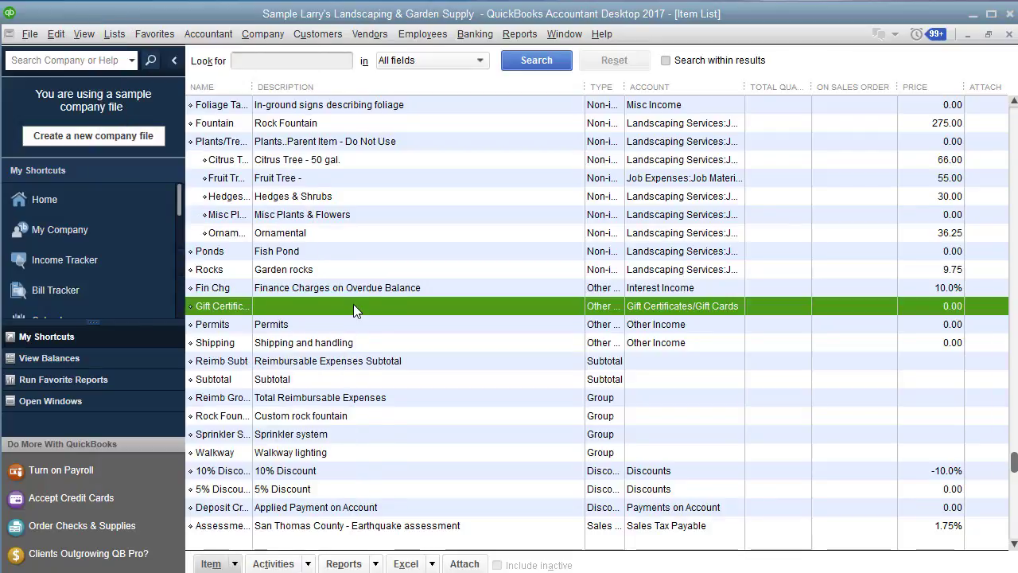
# Review the Gift Certificate item: Other Charge type, empty description, 0.00 amount, Gift Certificates/Gift Cards account.
pyautogui.doubleClick(353, 309)
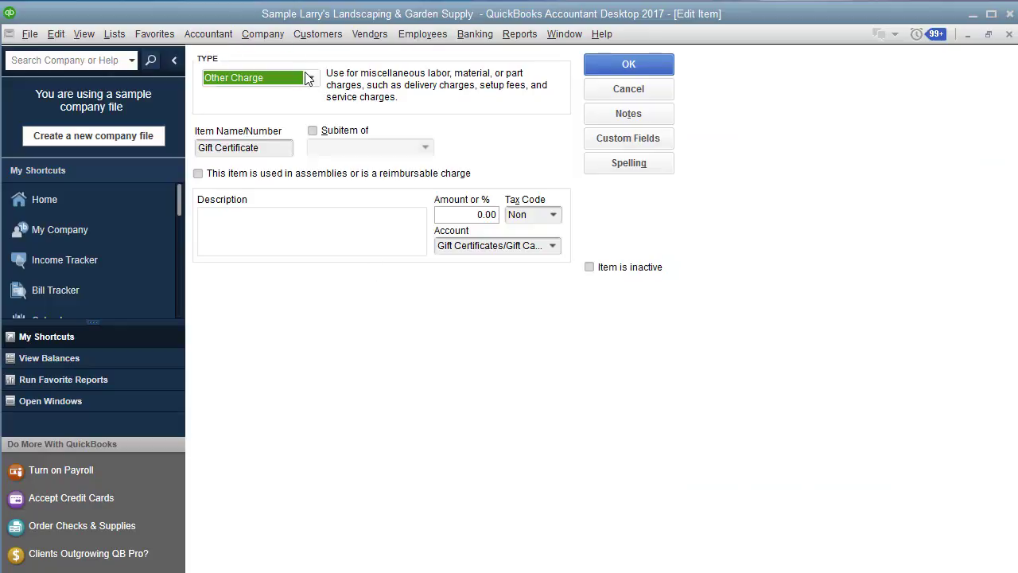
pyautogui.click(310, 78)
pyautogui.click(270, 171)
pyautogui.click(276, 146)
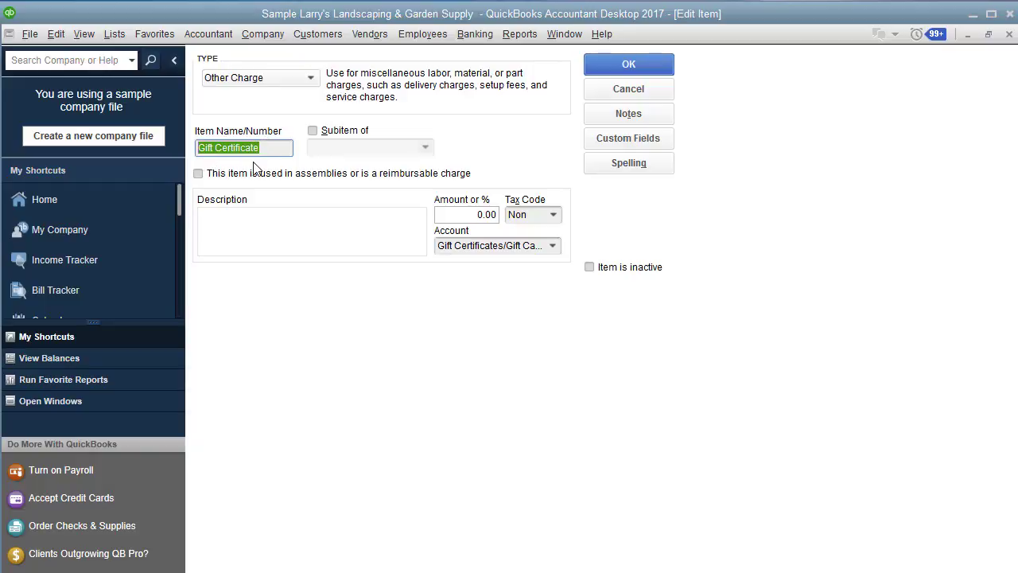
pyautogui.click(257, 239)
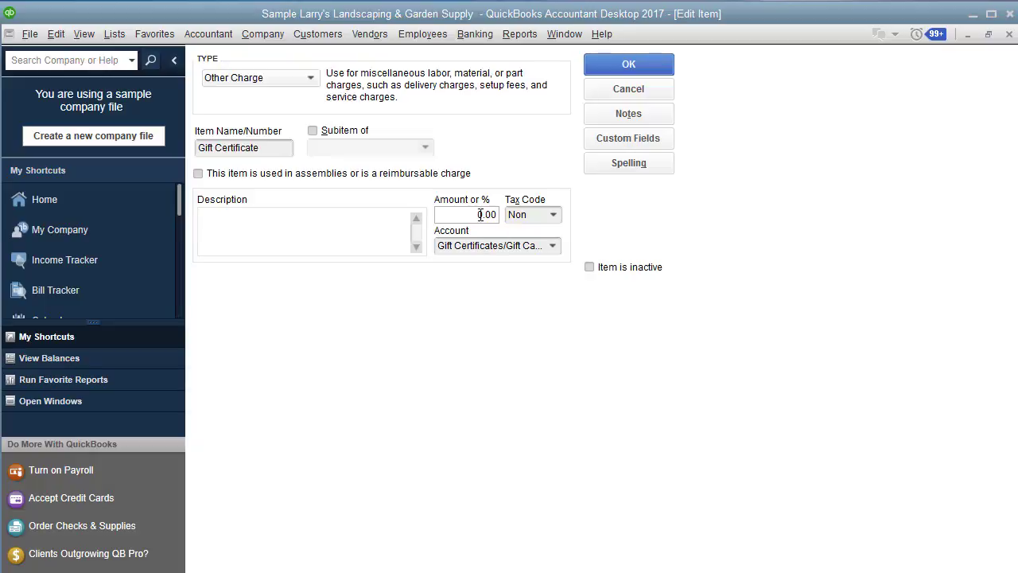
pyautogui.moveTo(480, 214); pyautogui.dragTo(512, 220)
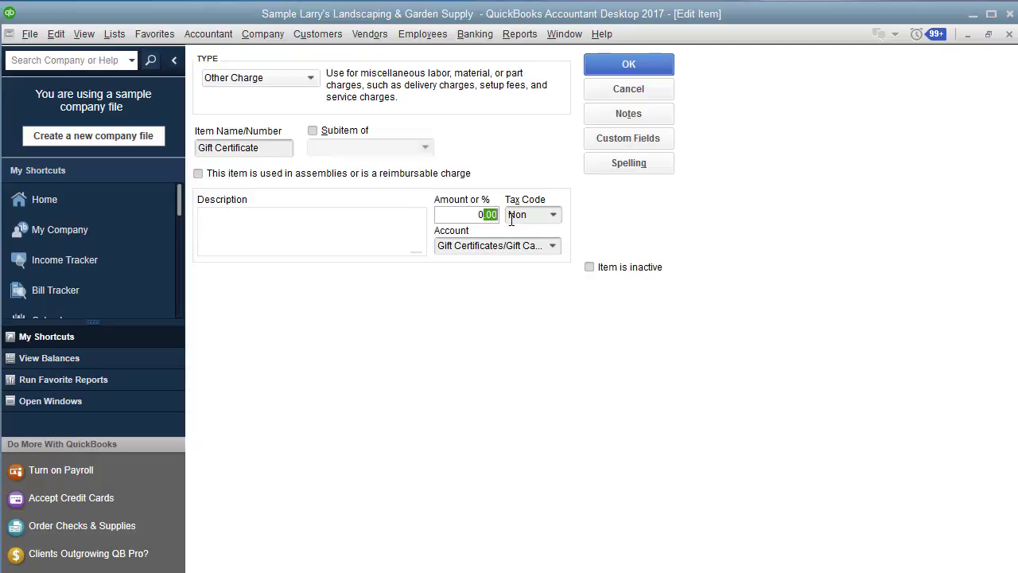
pyautogui.click(461, 211)
pyautogui.click(551, 247)
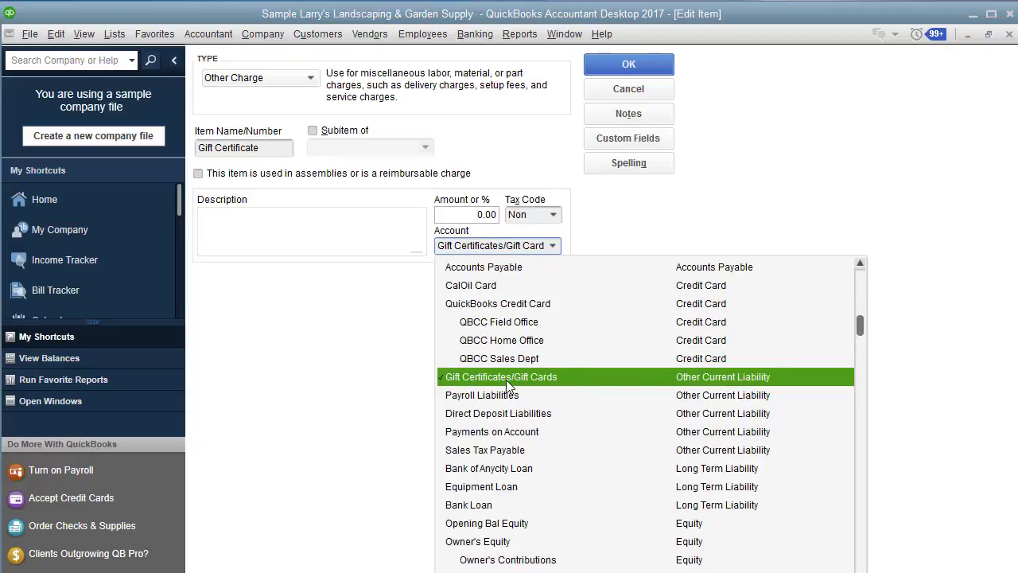
pyautogui.click(114, 34)
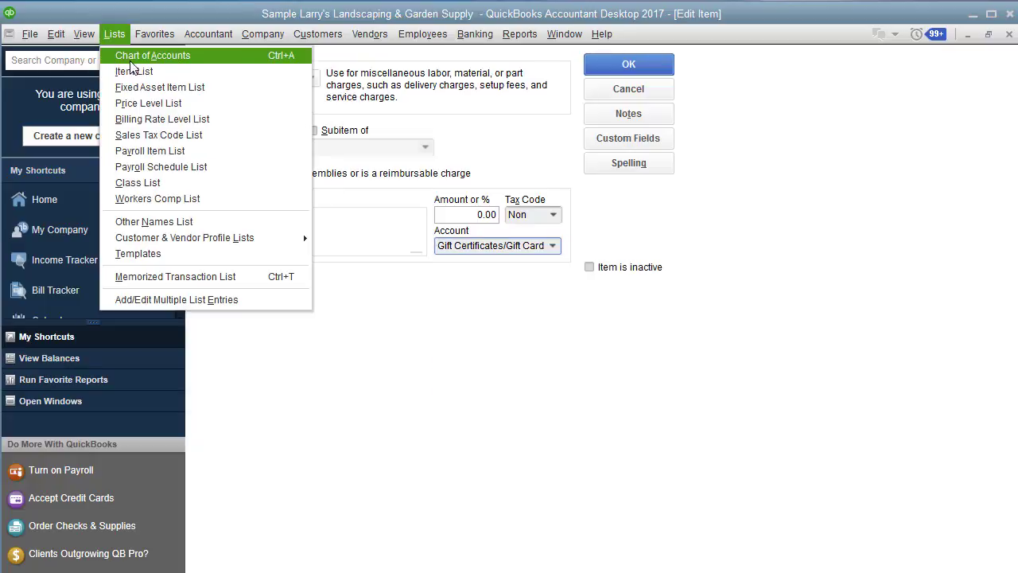
pyautogui.click(131, 58)
pyautogui.press('g')
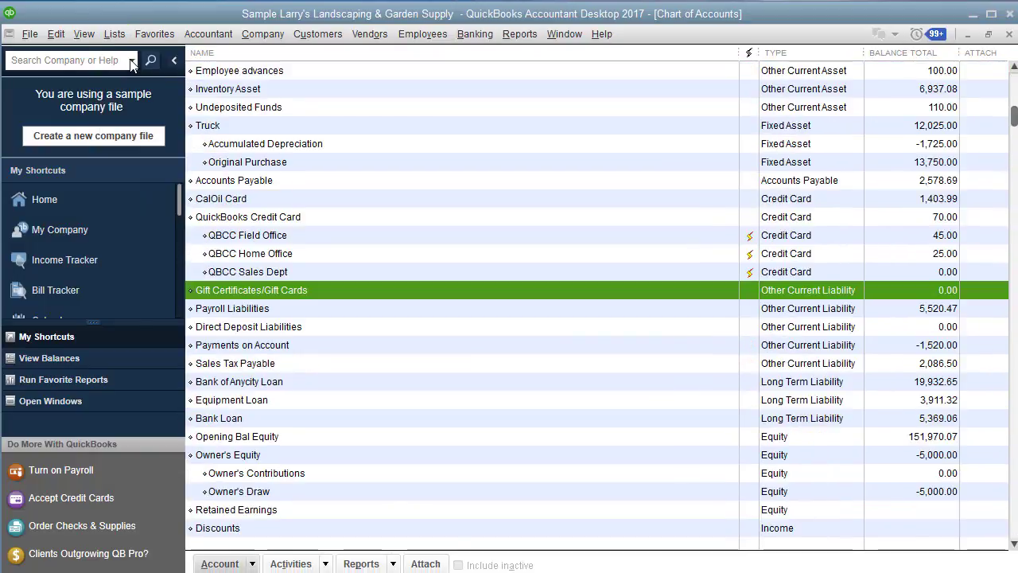
pyautogui.rightClick(224, 294)
pyautogui.click(267, 359)
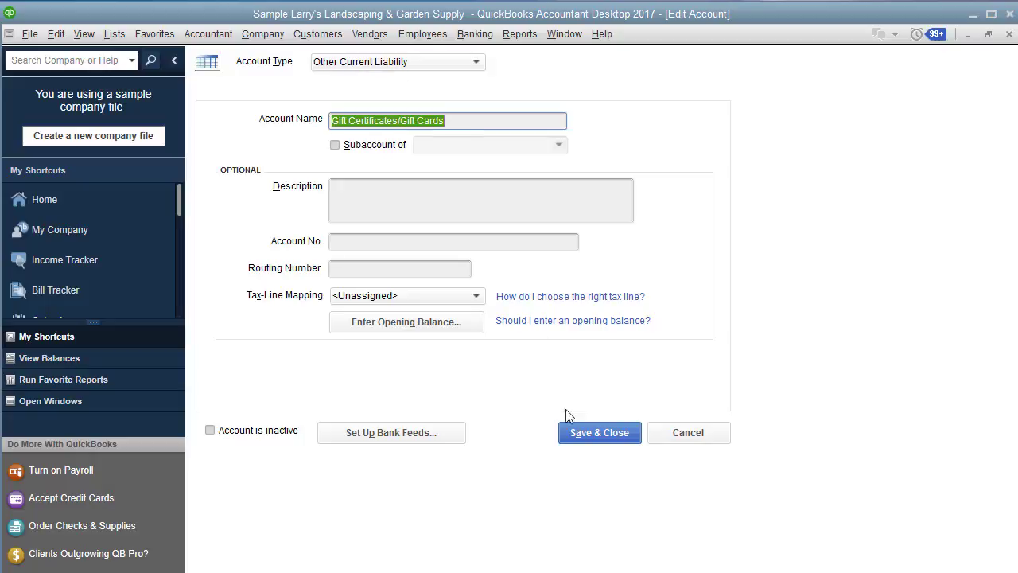
pyautogui.click(625, 434)
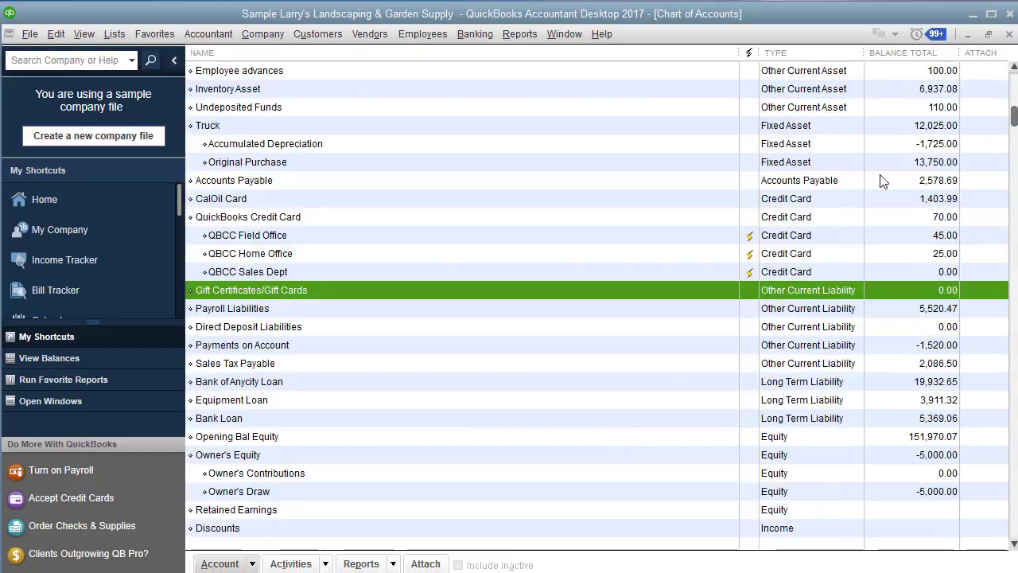
# Close the chart of accounts, Gift Certificate item and Item List, returning to the Home Page.
pyautogui.click(1008, 33)
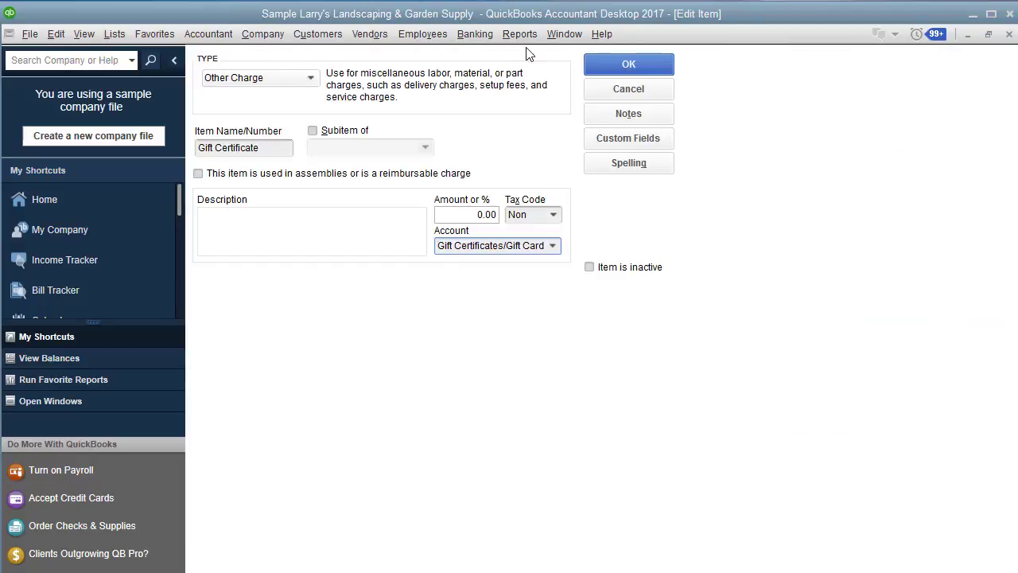
pyautogui.click(587, 67)
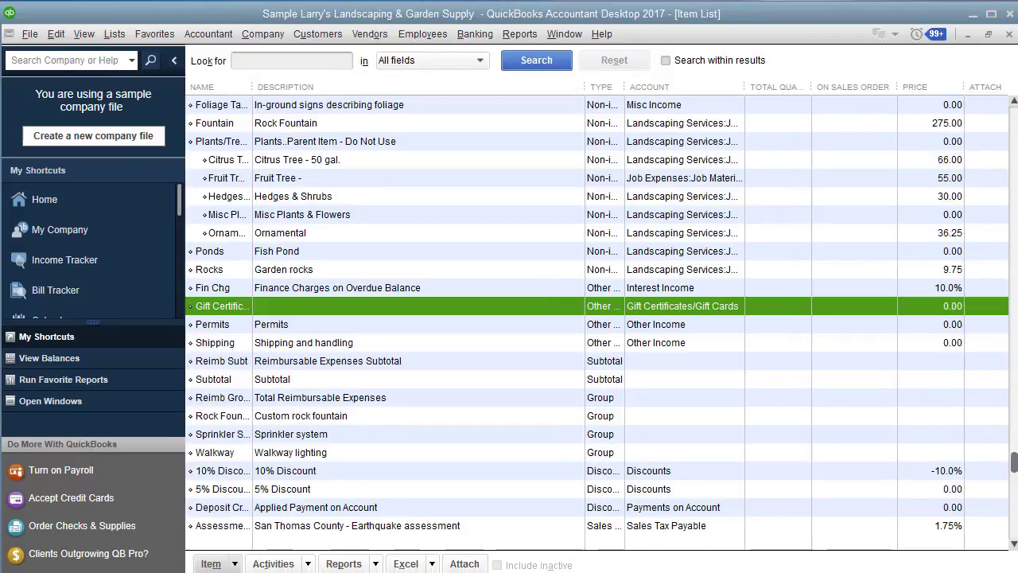
pyautogui.click(1009, 33)
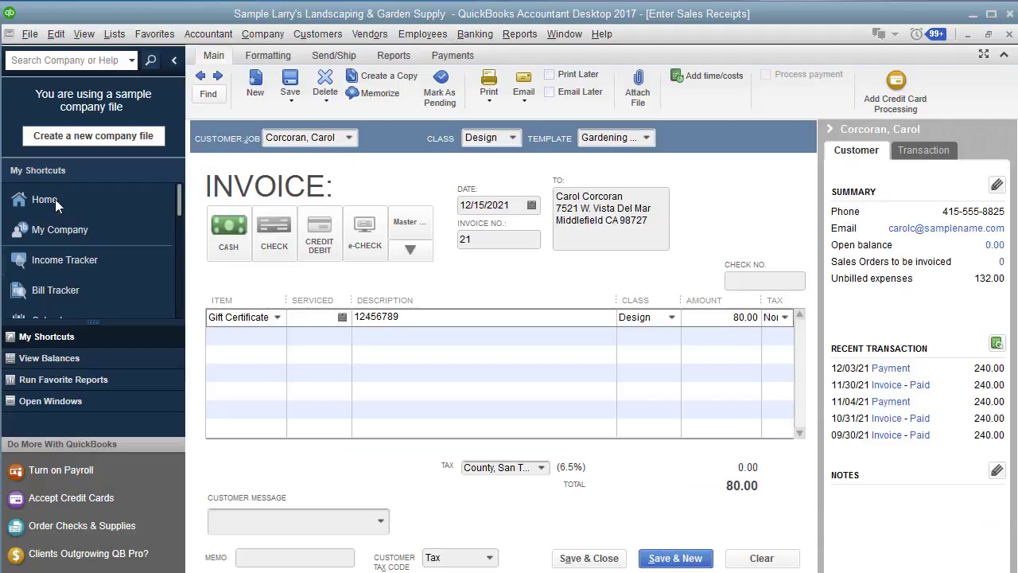
pyautogui.click(56, 202)
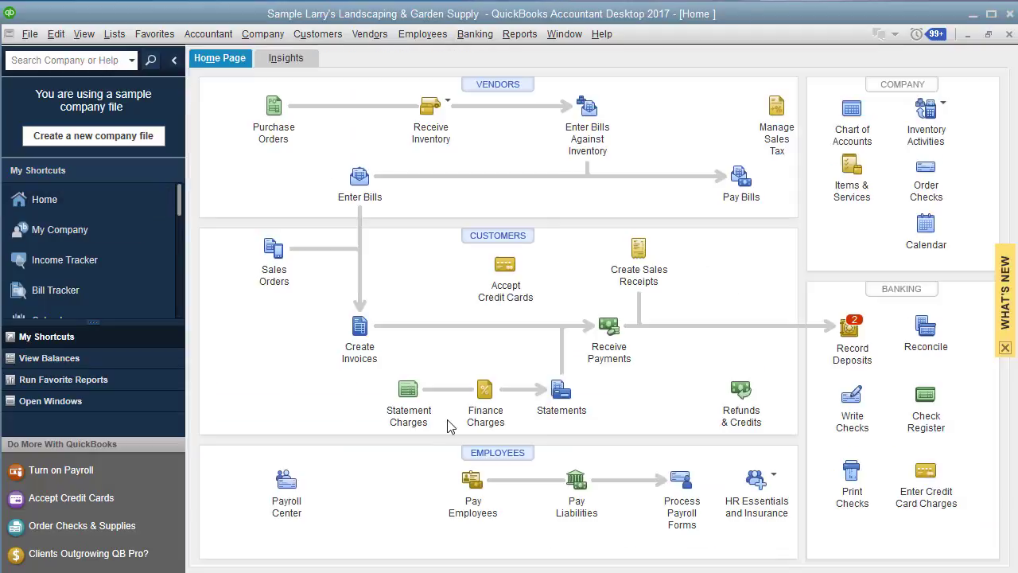
# Review the 80.00 Gift Certificate sales receipt's customer, item, amount and Non tax code, then save it.
pyautogui.click(639, 273)
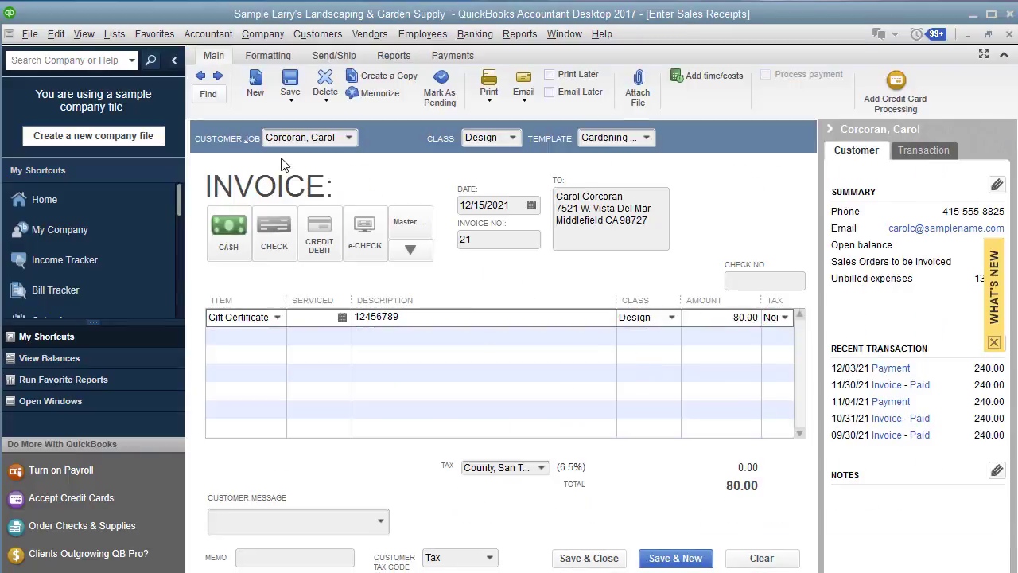
pyautogui.click(349, 140)
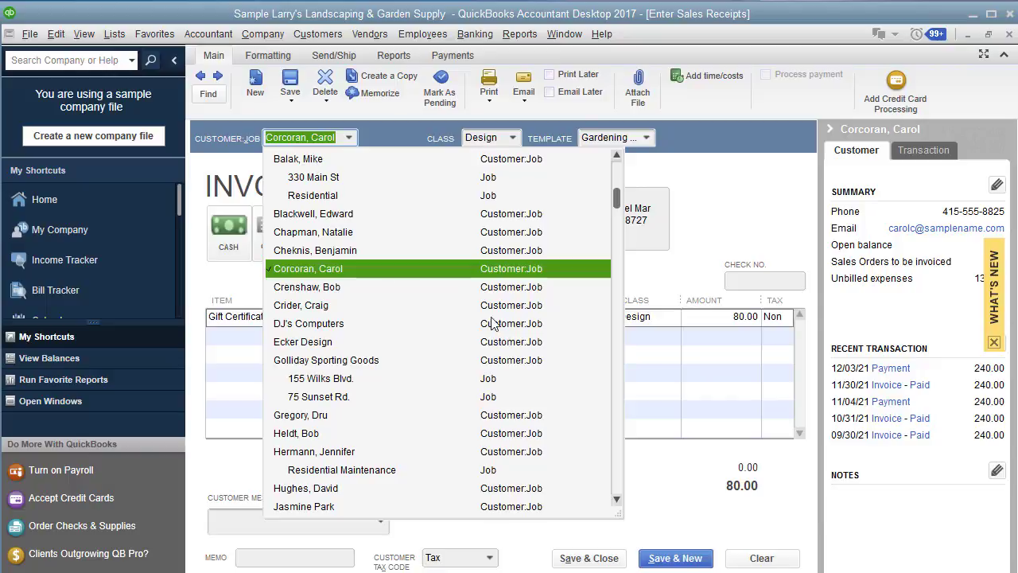
pyautogui.click(404, 271)
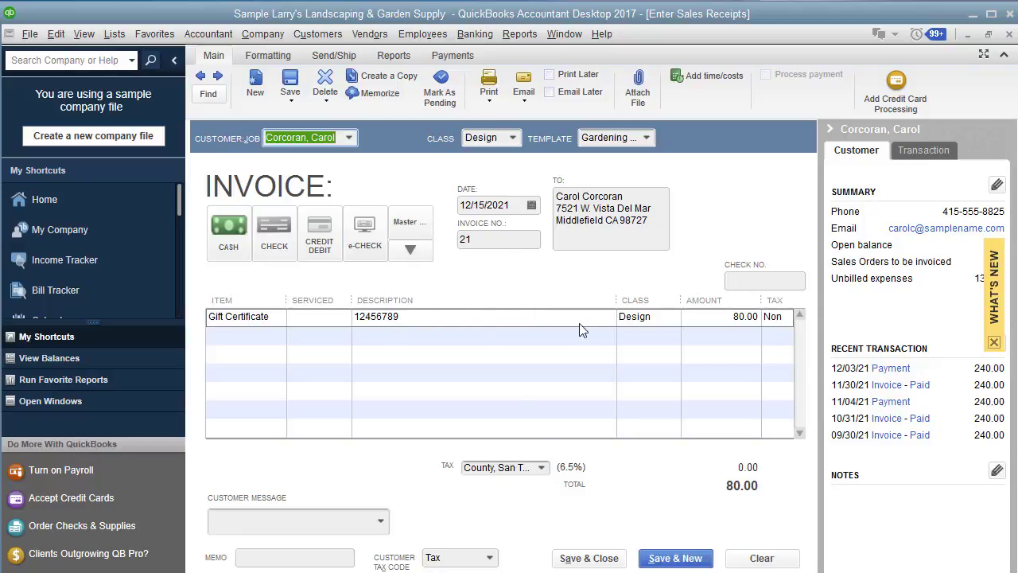
pyautogui.click(280, 317)
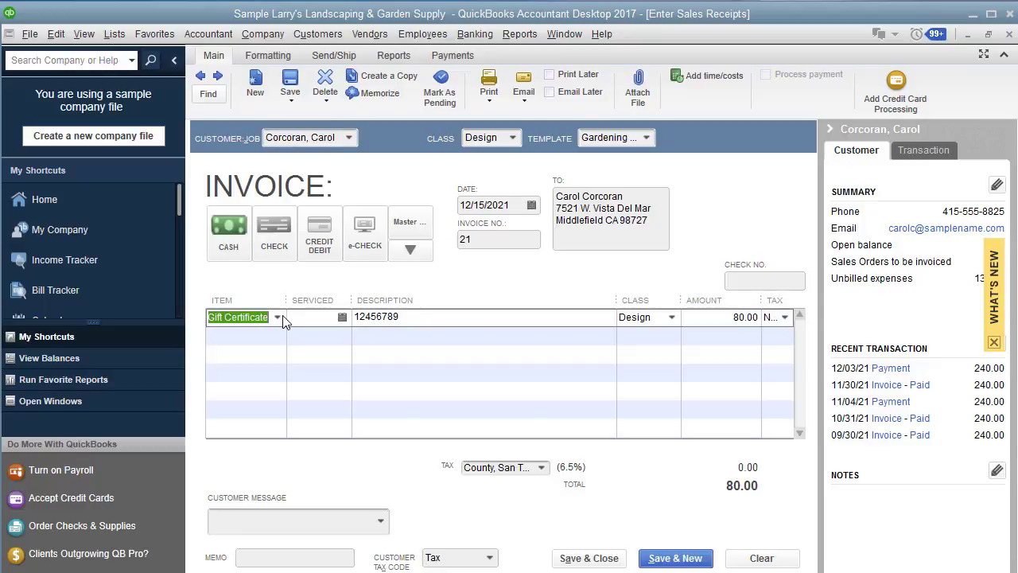
pyautogui.click(277, 316)
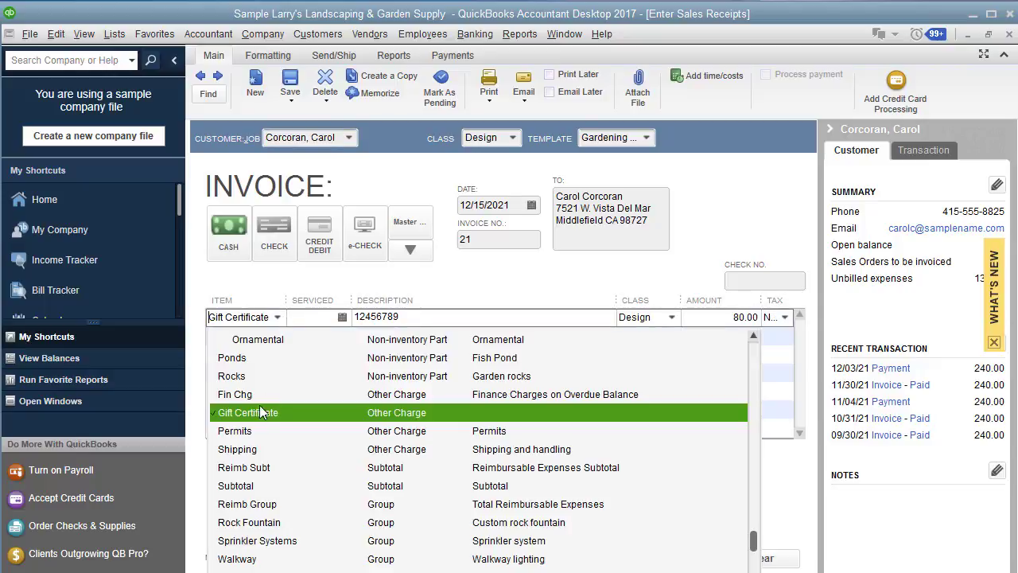
pyautogui.click(412, 316)
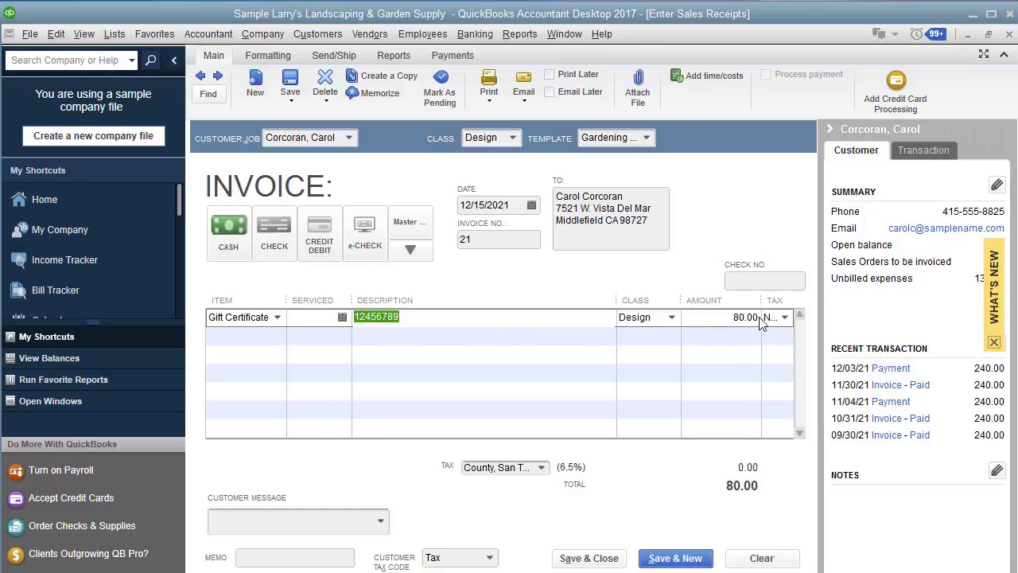
pyautogui.click(717, 316)
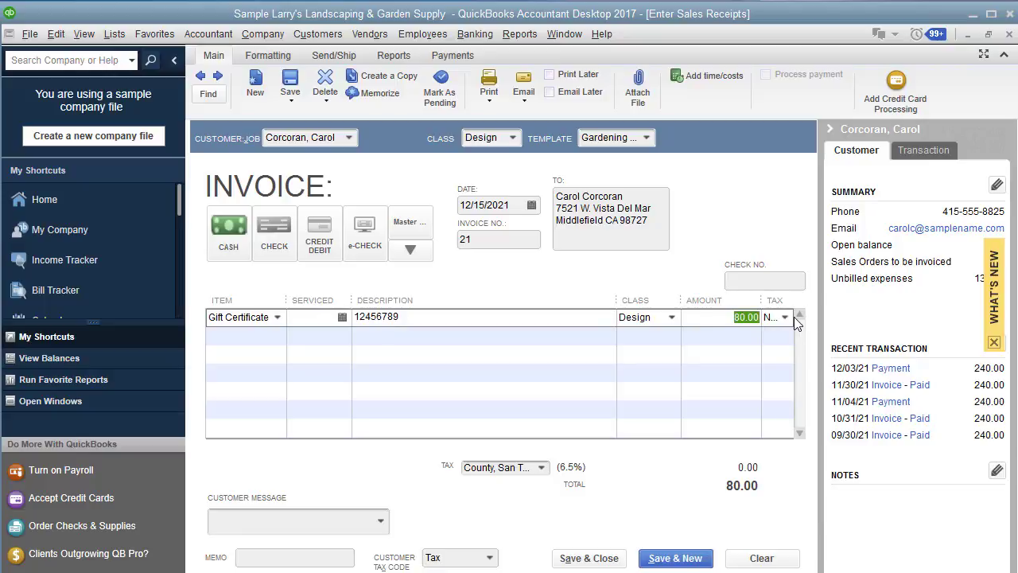
pyautogui.click(792, 317)
pyautogui.click(791, 318)
pyautogui.click(593, 558)
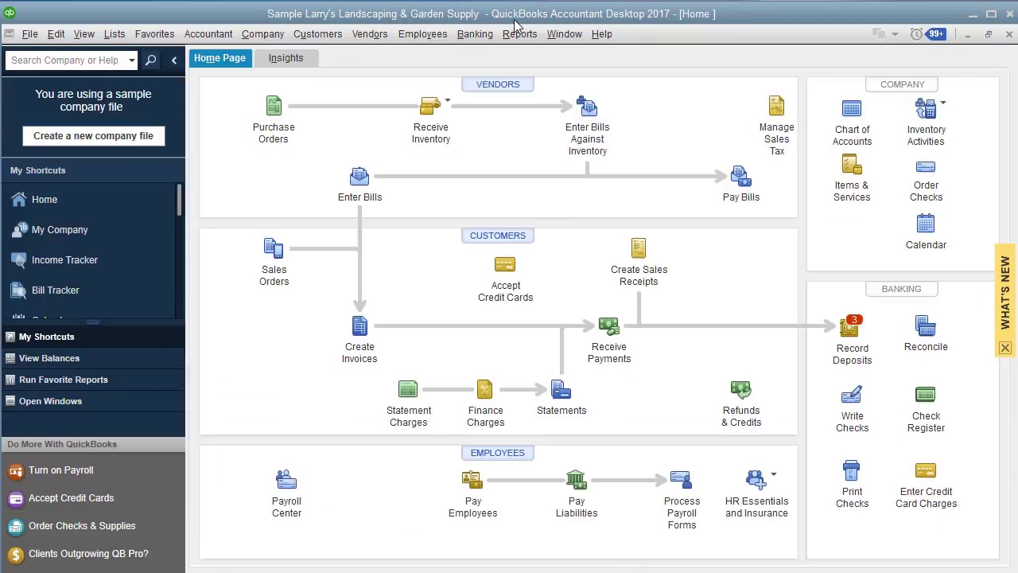
# Run the Balance Sheet Standard as of 12/31/2021 and scroll to Gift Certificates/Gift Cards at 80.00.
pyautogui.click(519, 33)
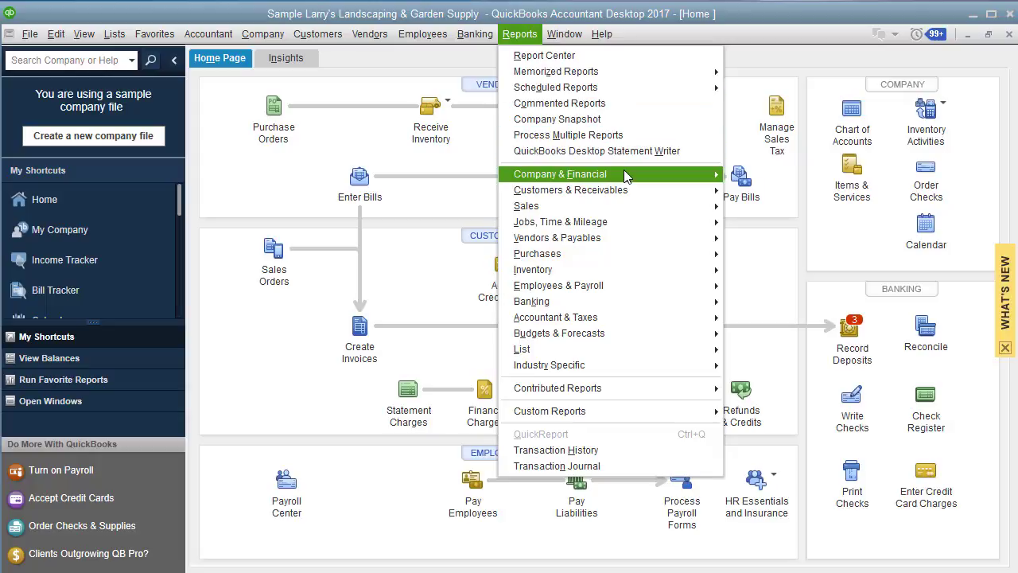
pyautogui.moveTo(623, 171)
pyautogui.click(852, 378)
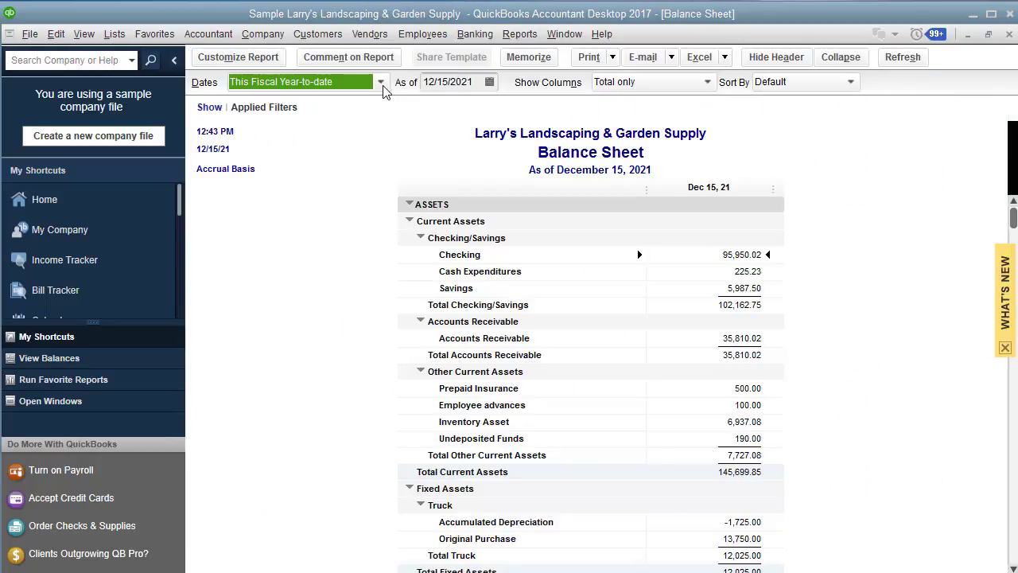
pyautogui.click(381, 83)
pyautogui.click(490, 82)
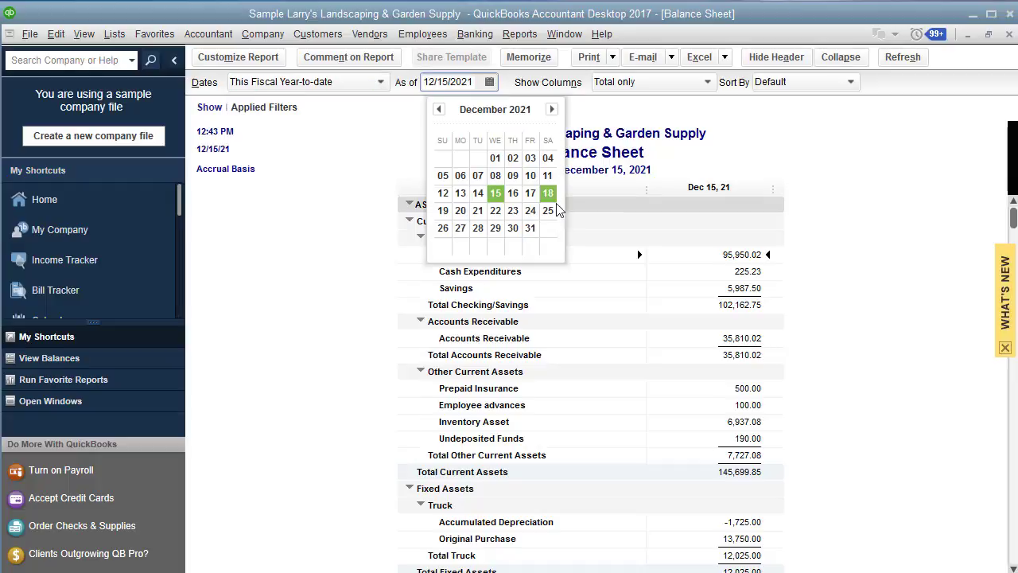
pyautogui.click(536, 229)
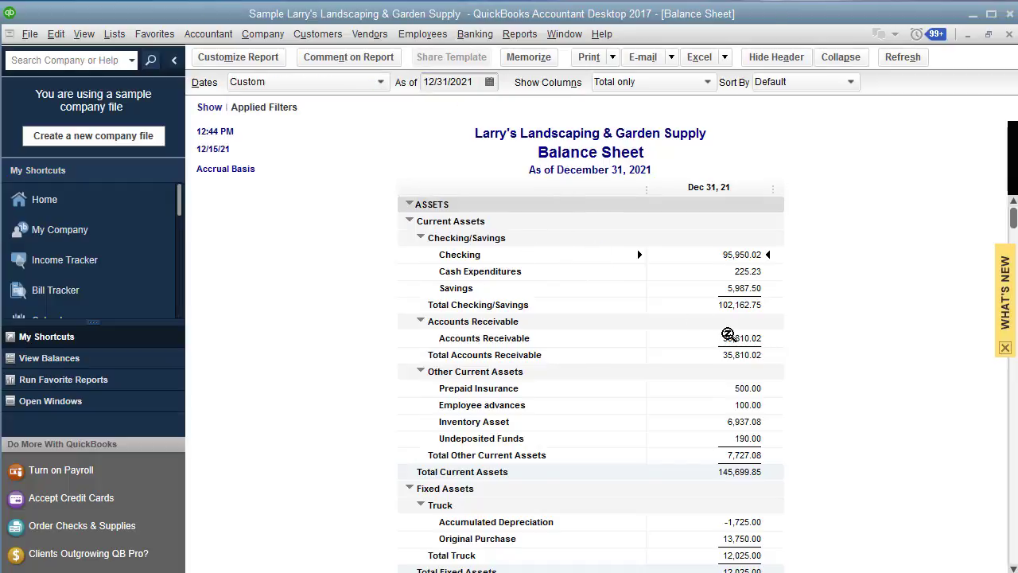
pyautogui.scroll(-10, 724, 336)
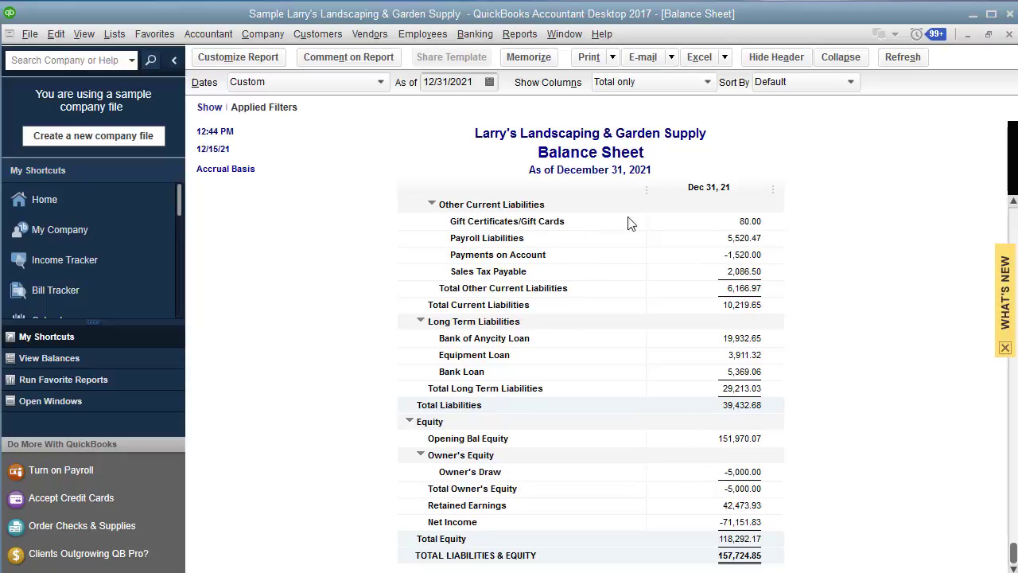
# Drill into the 80.00 Gift Certificates balance for all dates and open its sales receipt.
pyautogui.doubleClick(751, 222)
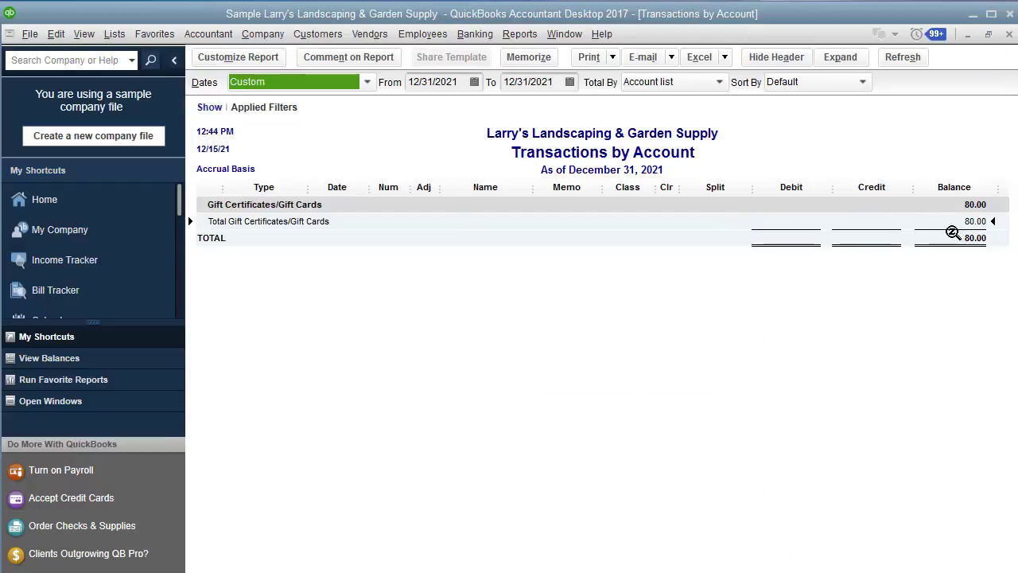
pyautogui.click(309, 82)
pyautogui.click(308, 105)
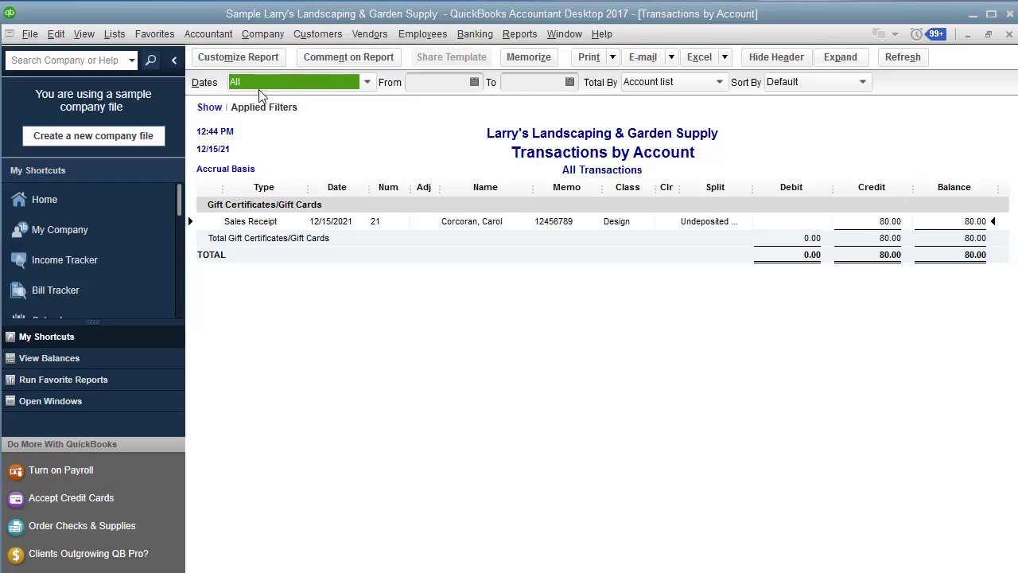
pyautogui.click(285, 82)
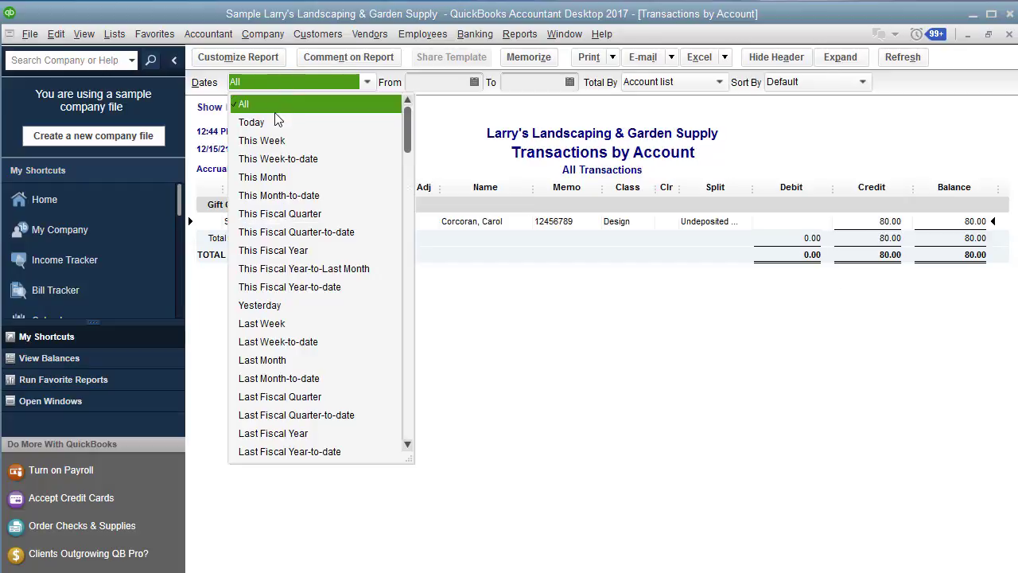
pyautogui.press('Escape')
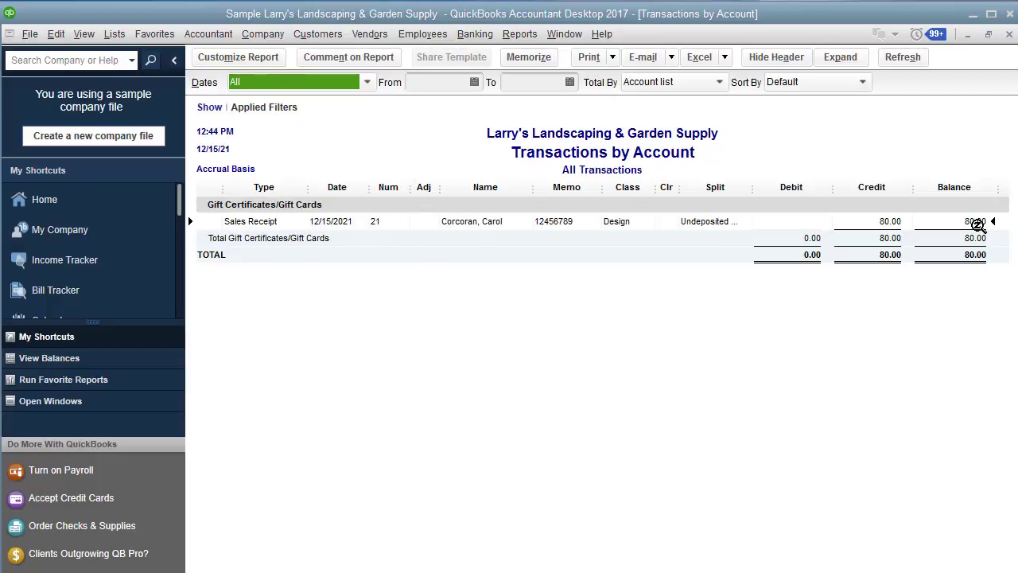
pyautogui.doubleClick(978, 225)
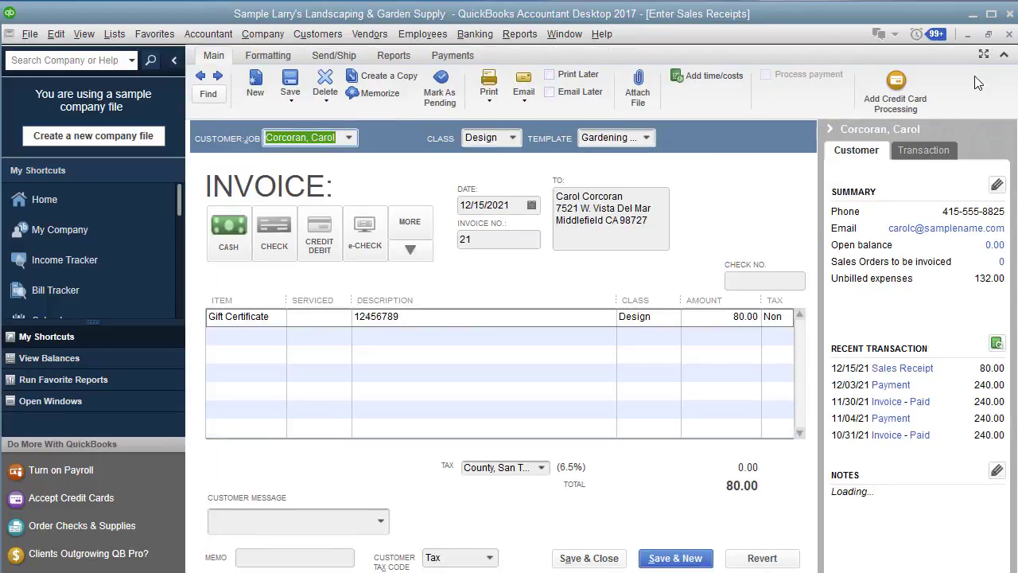
# Close the sales receipt and both reports without memorizing them.
pyautogui.click(1009, 34)
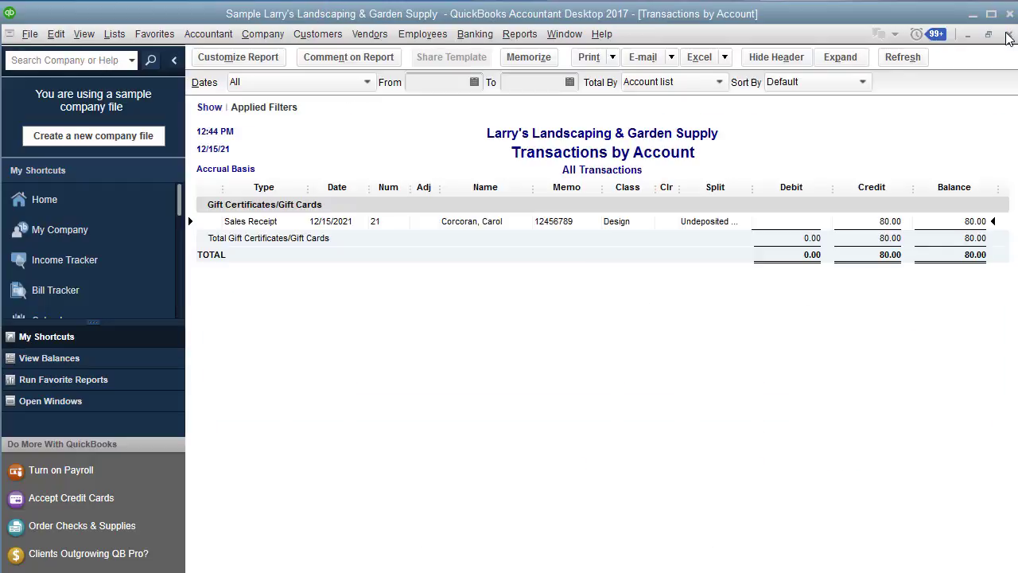
pyautogui.click(1009, 34)
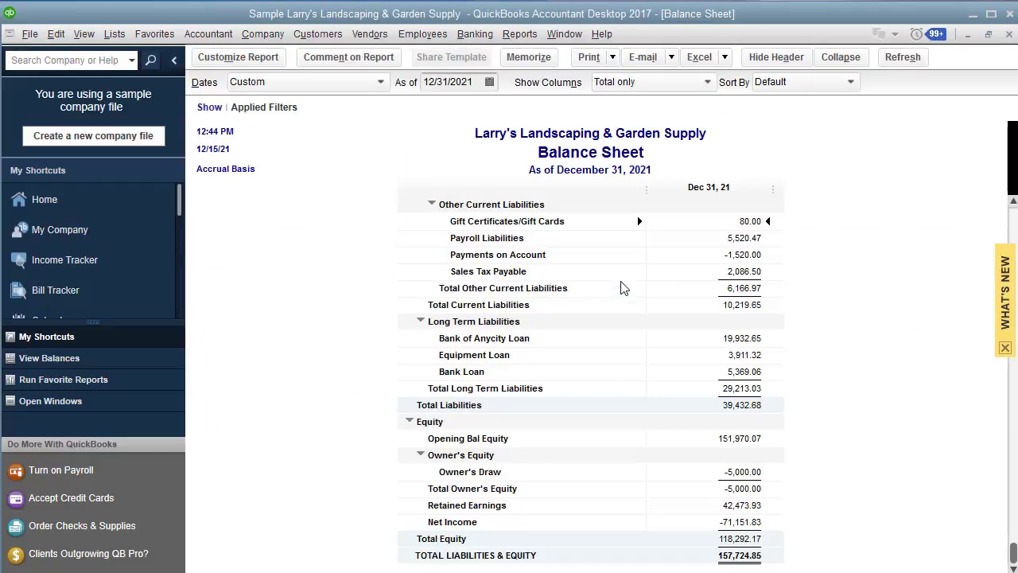
pyautogui.click(1009, 35)
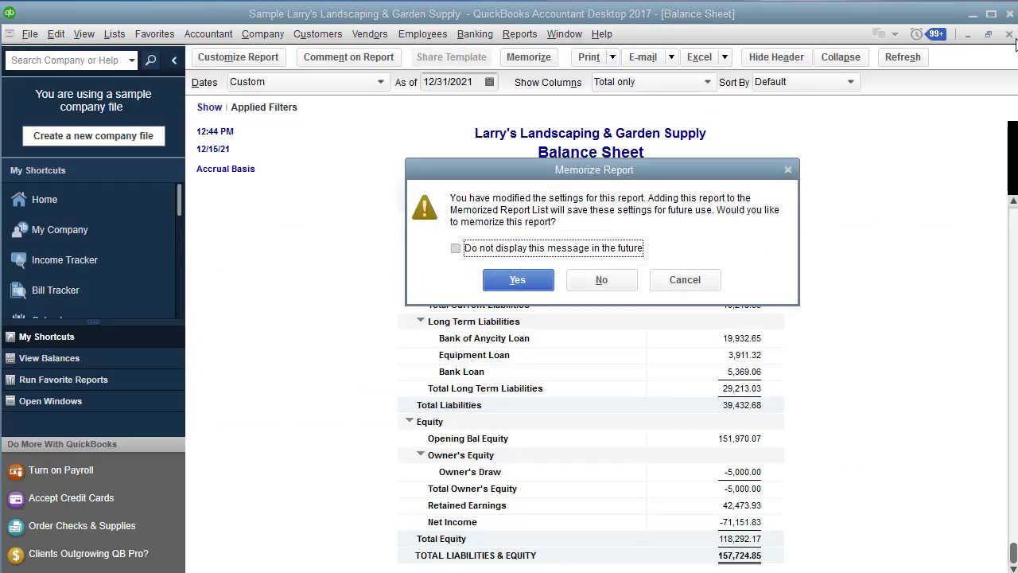
pyautogui.click(632, 290)
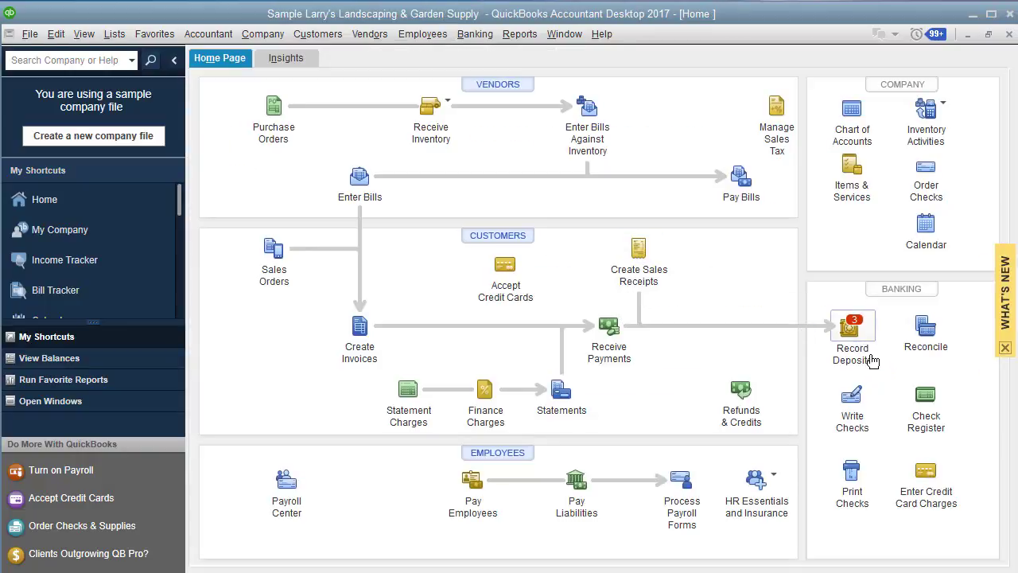
# Deposit the 80.00 gift certificate receipt from Undeposited Funds into Checking.
pyautogui.click(851, 328)
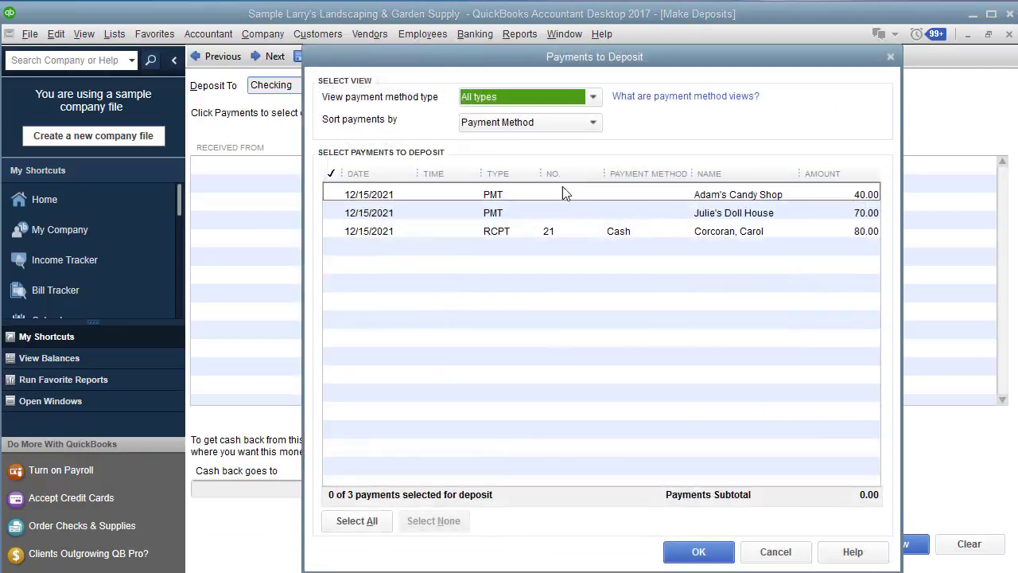
pyautogui.click(326, 233)
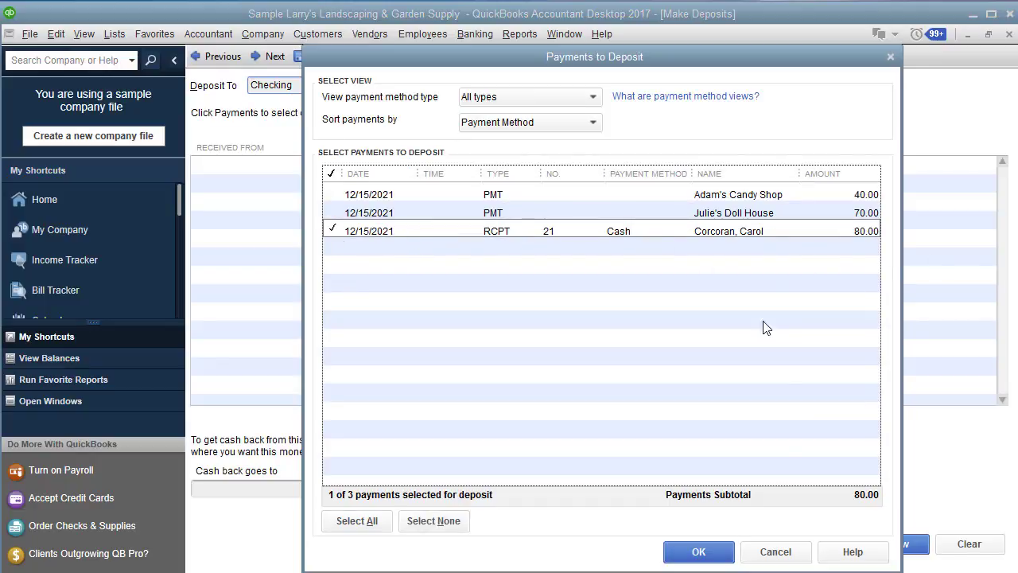
pyautogui.click(722, 557)
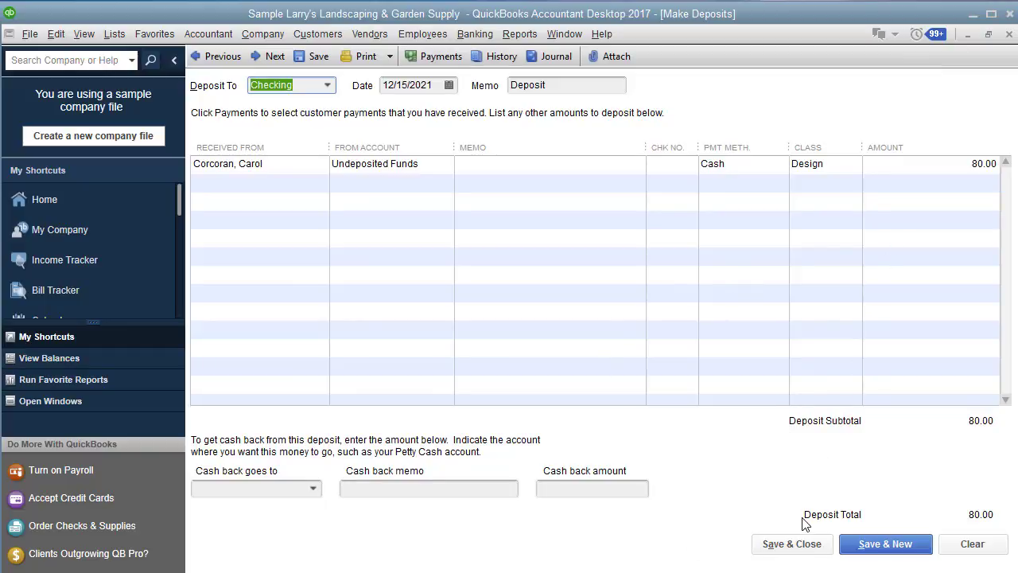
pyautogui.click(806, 547)
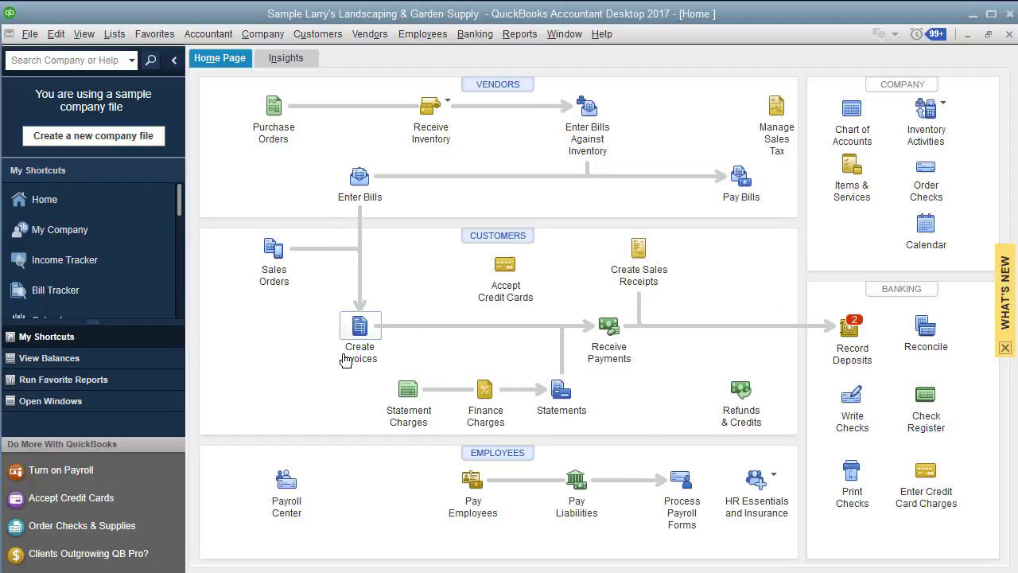
# Start a sales receipt for the redeeming customer with class Design, dated 12/31/2021.
pyautogui.click(656, 277)
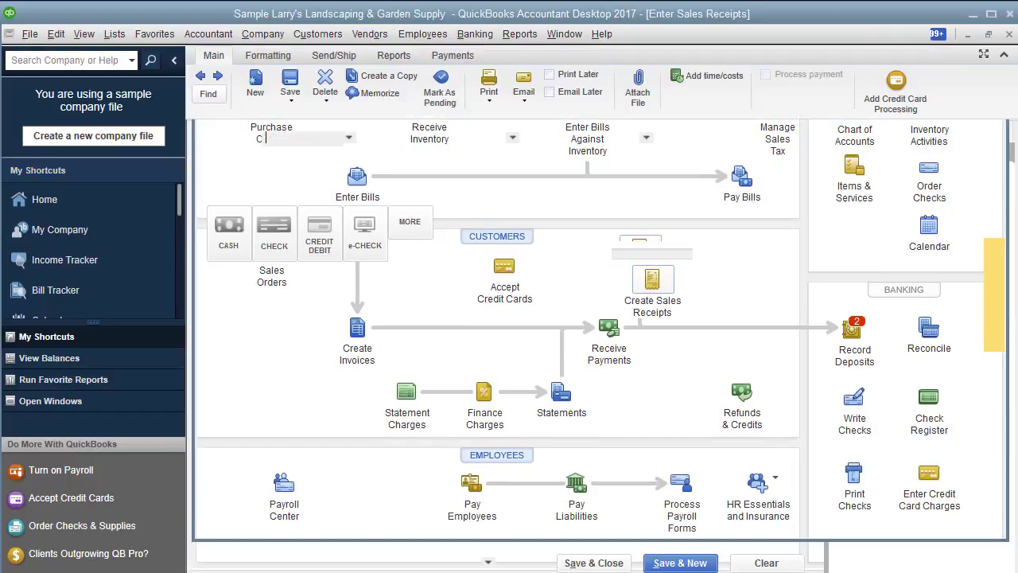
pyautogui.click(350, 138)
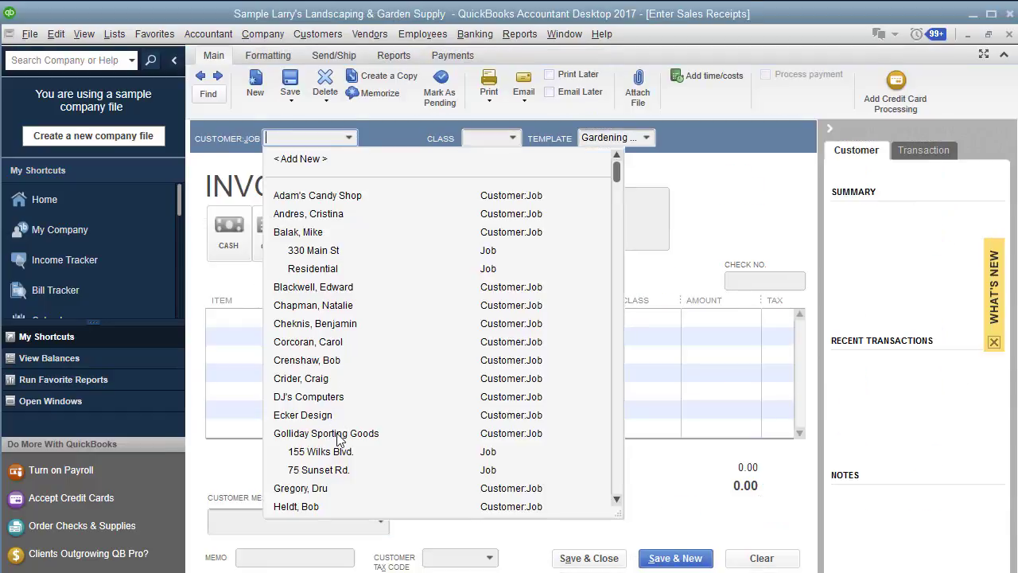
pyautogui.scroll(-4, 326, 509)
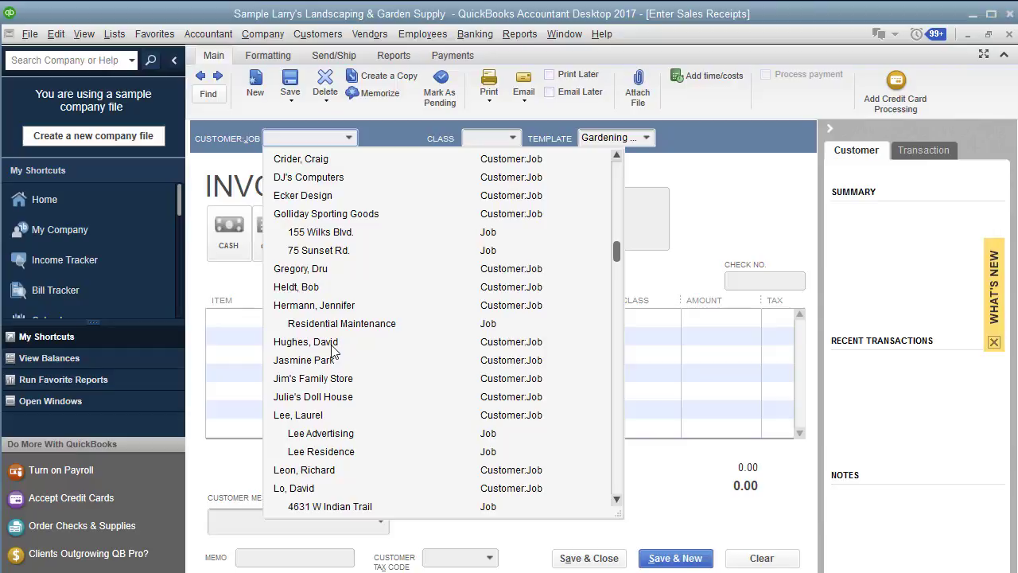
pyautogui.click(332, 343)
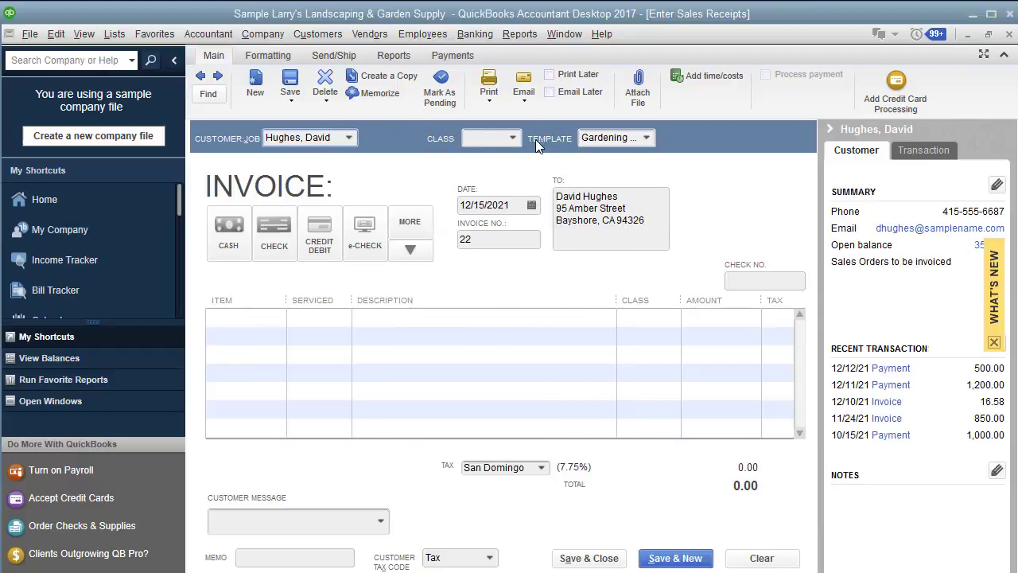
pyautogui.click(513, 143)
pyautogui.click(507, 196)
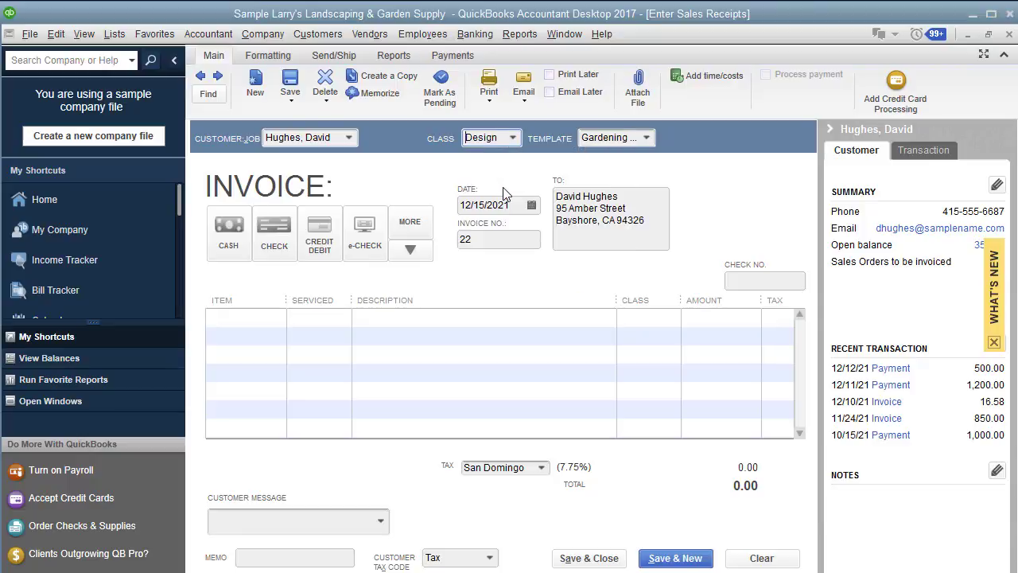
pyautogui.click(531, 206)
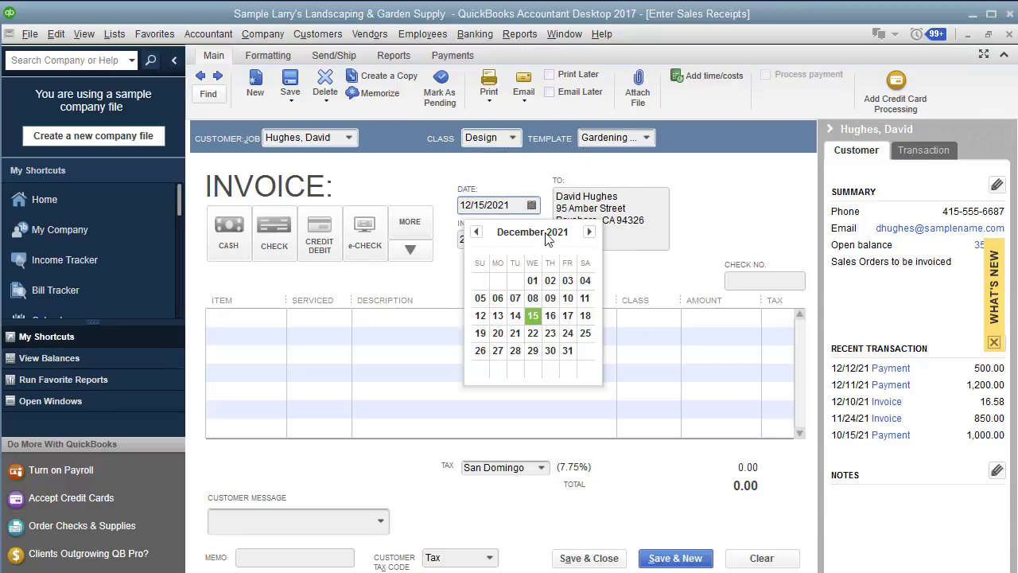
pyautogui.click(565, 351)
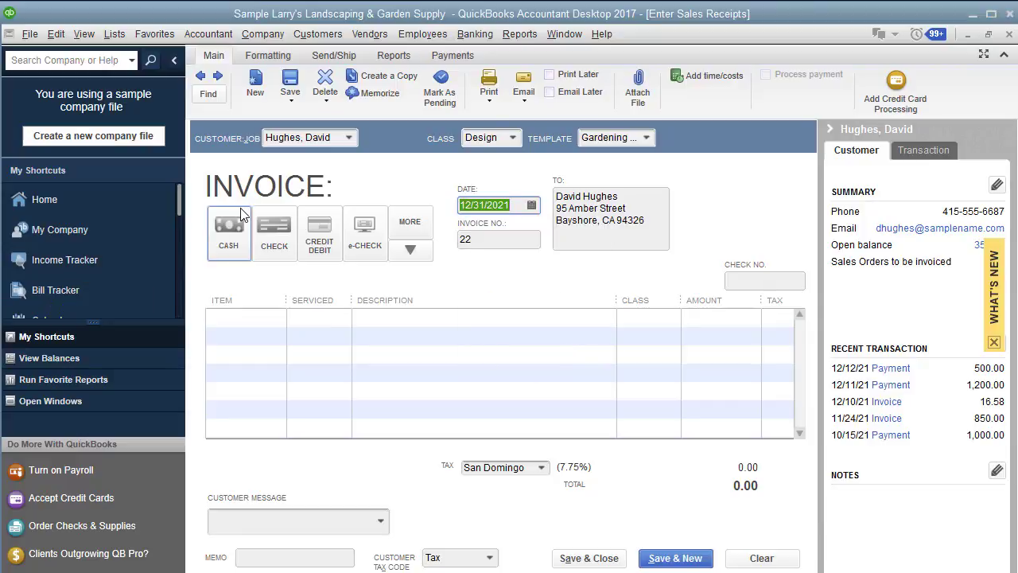
# Add a Gift Card-type payment method named 'Gift Certificate' and select it on the receipt.
pyautogui.click(420, 260)
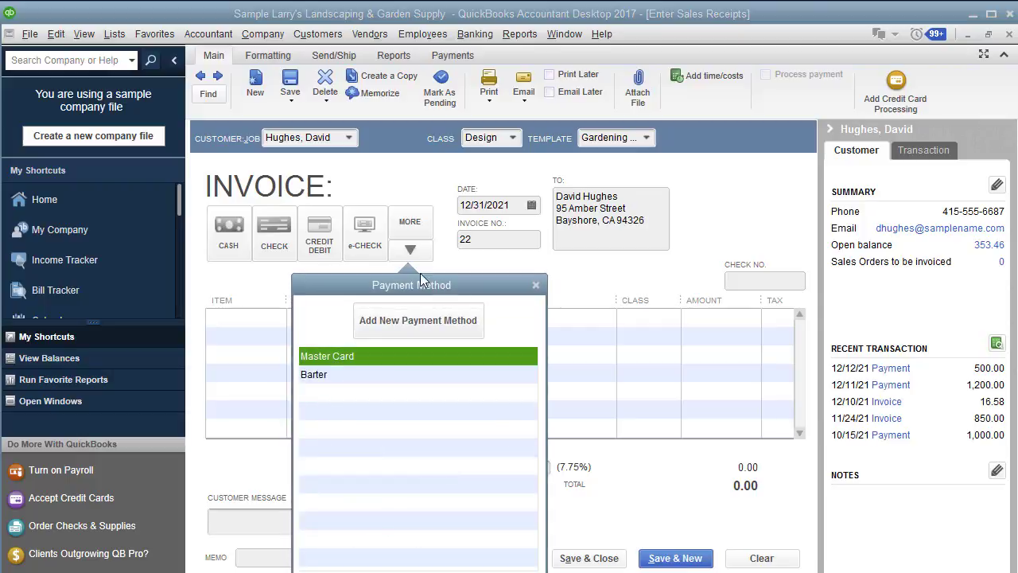
pyautogui.click(423, 325)
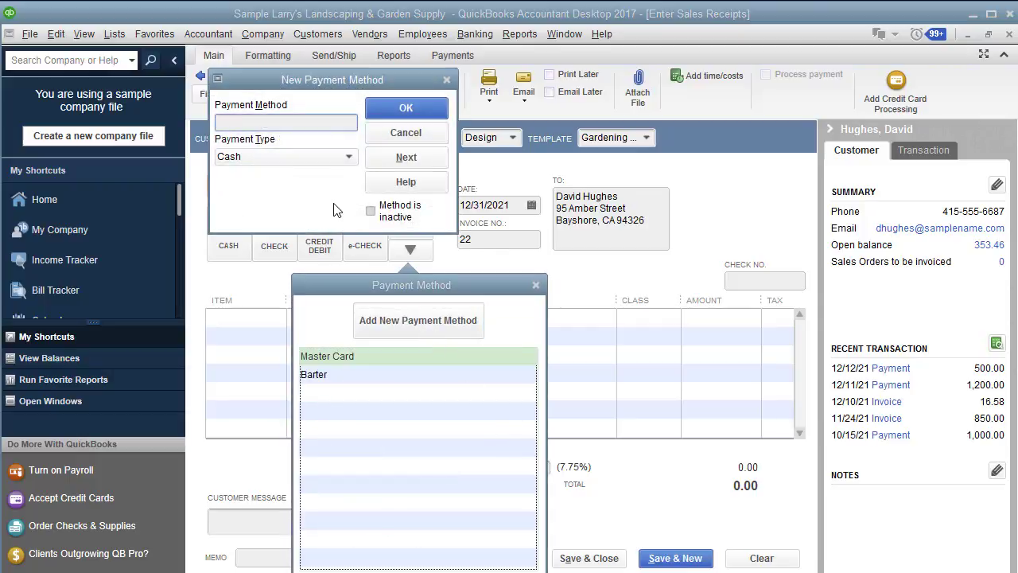
pyautogui.write('Gift')
pyautogui.write(' Cerifita')
pyautogui.press('Left')
pyautogui.press('Left')
pyautogui.press('Left')
pyautogui.press('Left')
pyautogui.press('Left')
pyautogui.press('Left')
pyautogui.press('Left')
pyautogui.write('t')
pyautogui.click(312, 156)
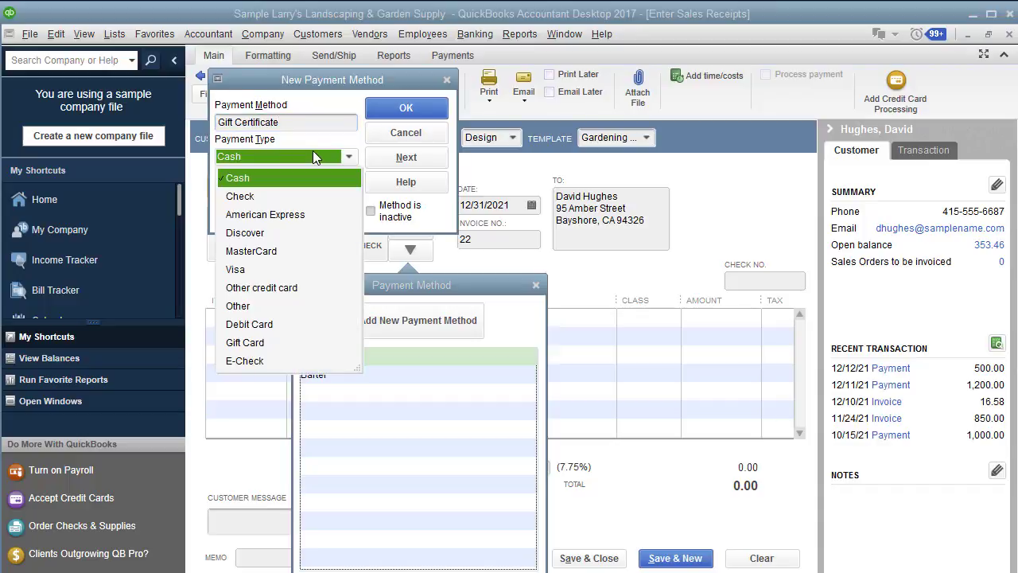
pyautogui.click(269, 343)
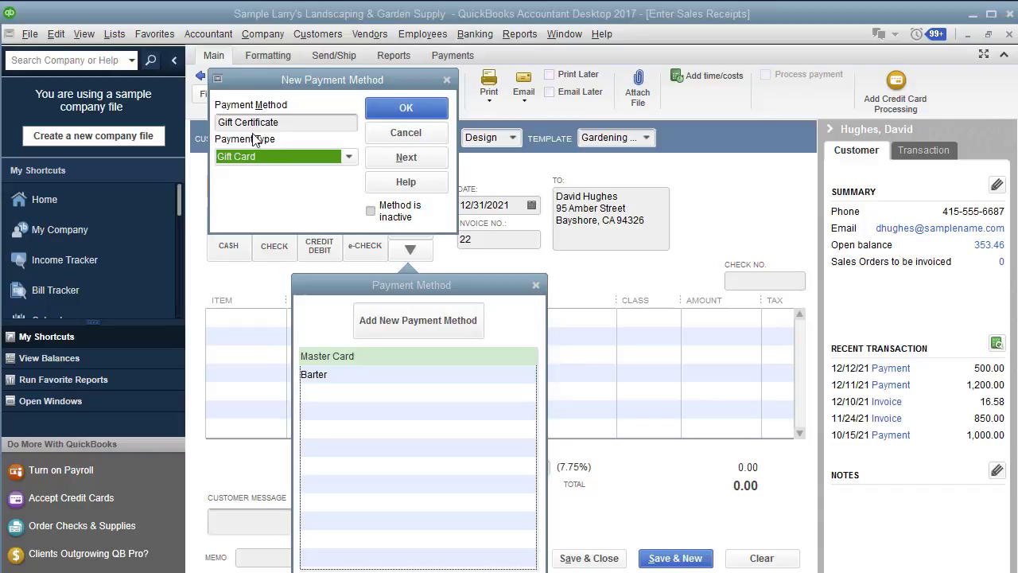
pyautogui.click(416, 108)
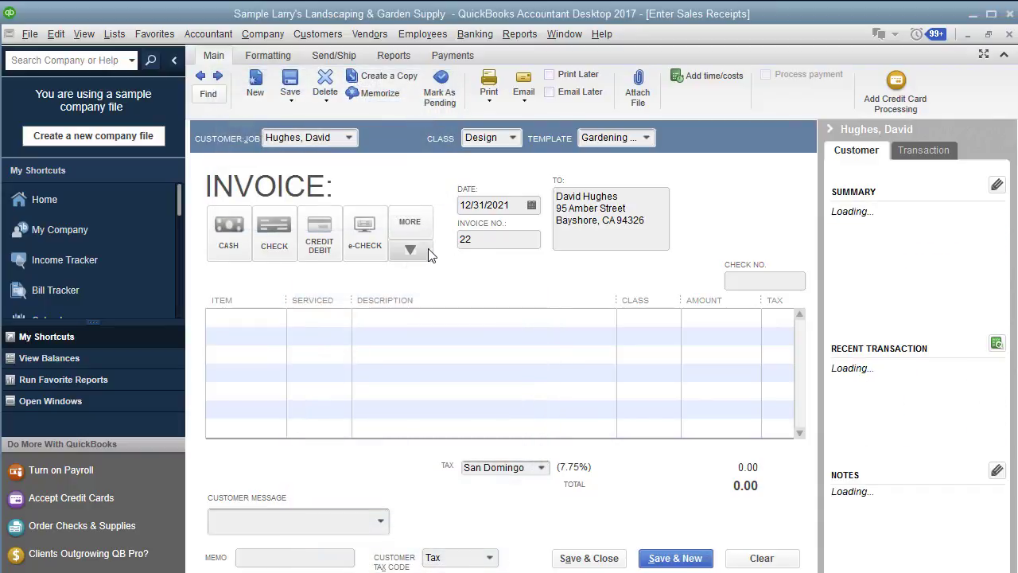
pyautogui.click(426, 250)
pyautogui.click(346, 359)
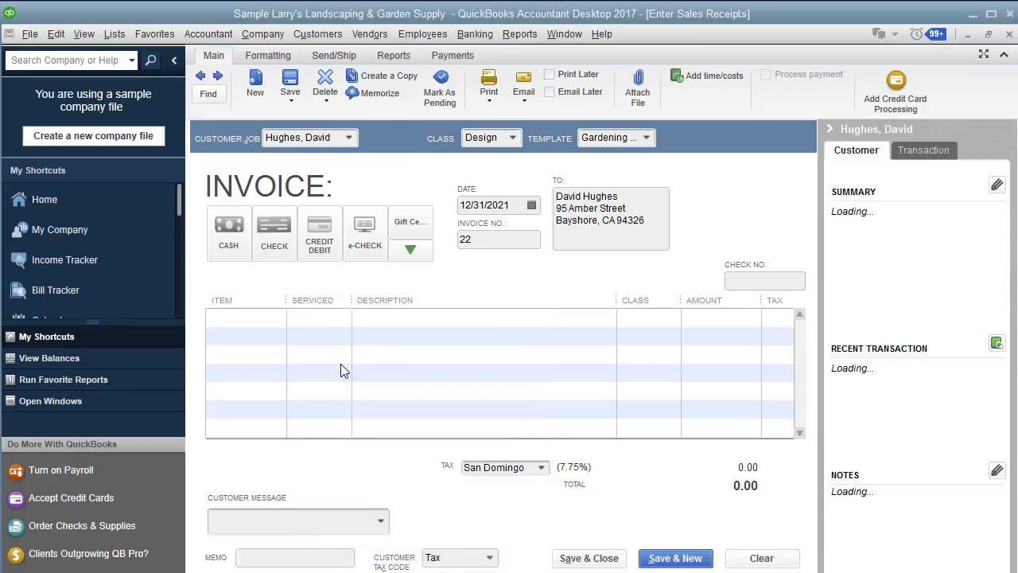
# Add a Tree Removal line to the receipt with an amount of 80.00.
pyautogui.click(232, 323)
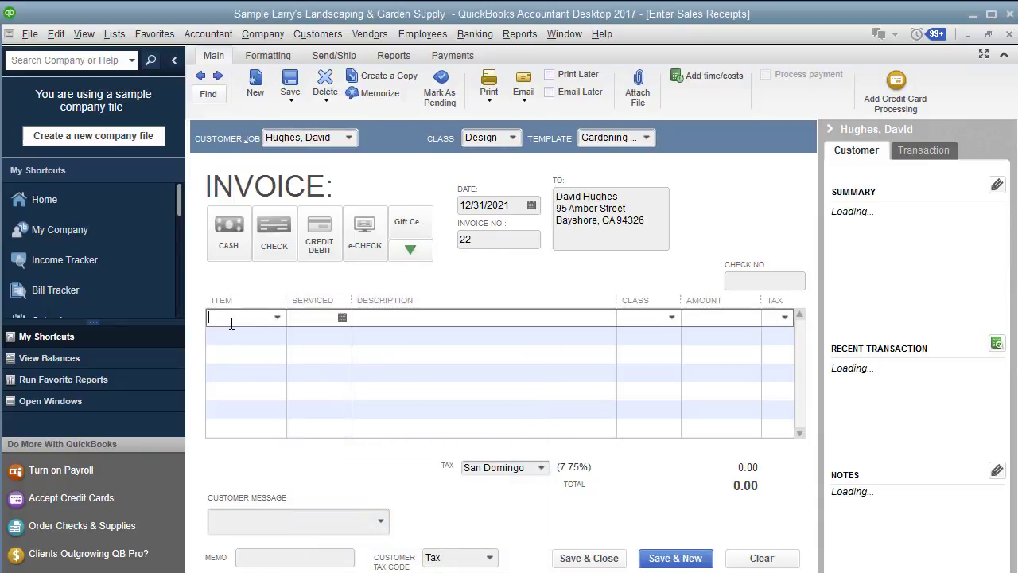
pyautogui.click(278, 317)
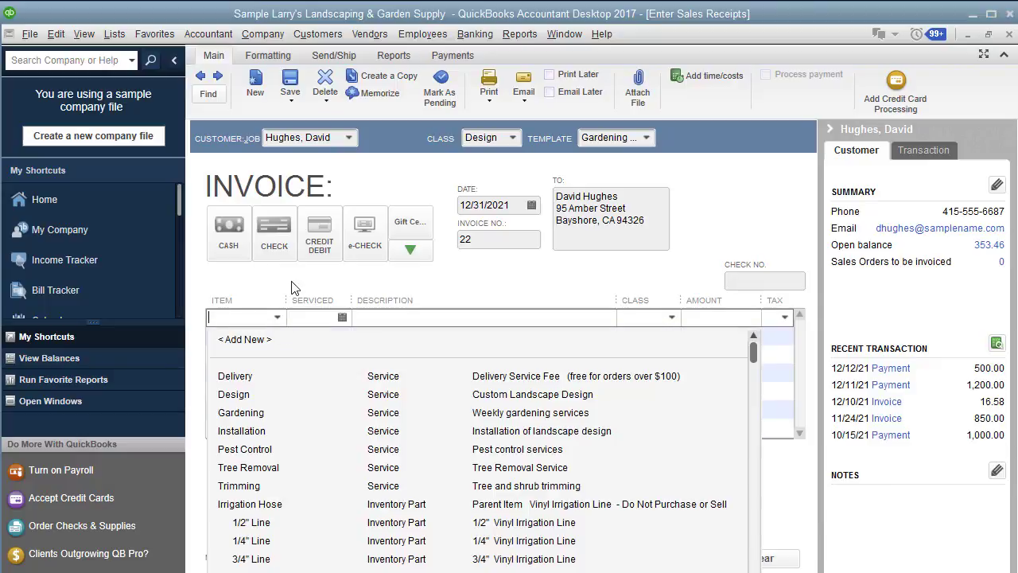
pyautogui.click(293, 288)
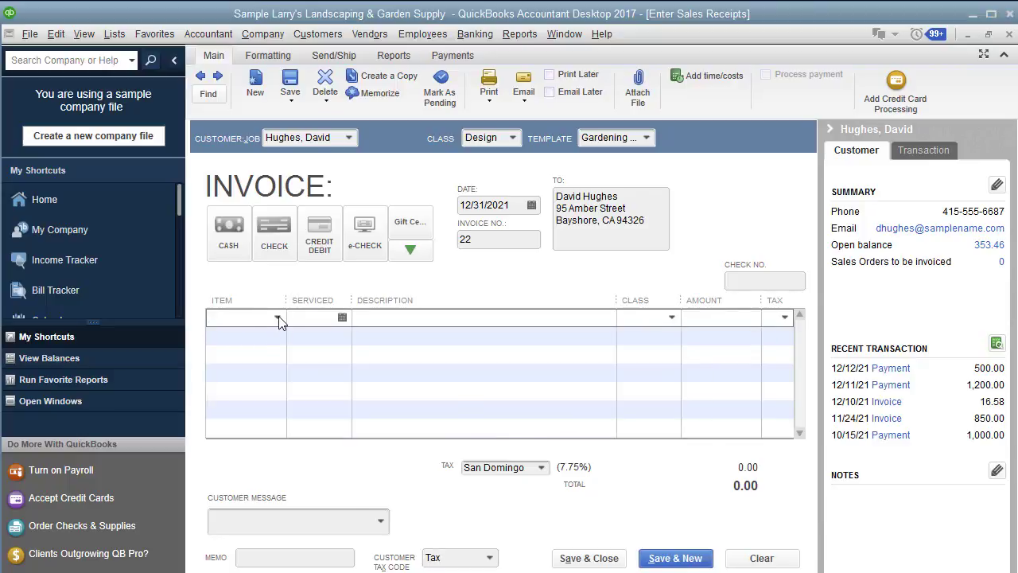
pyautogui.click(277, 318)
pyautogui.scroll(-1, 299, 406)
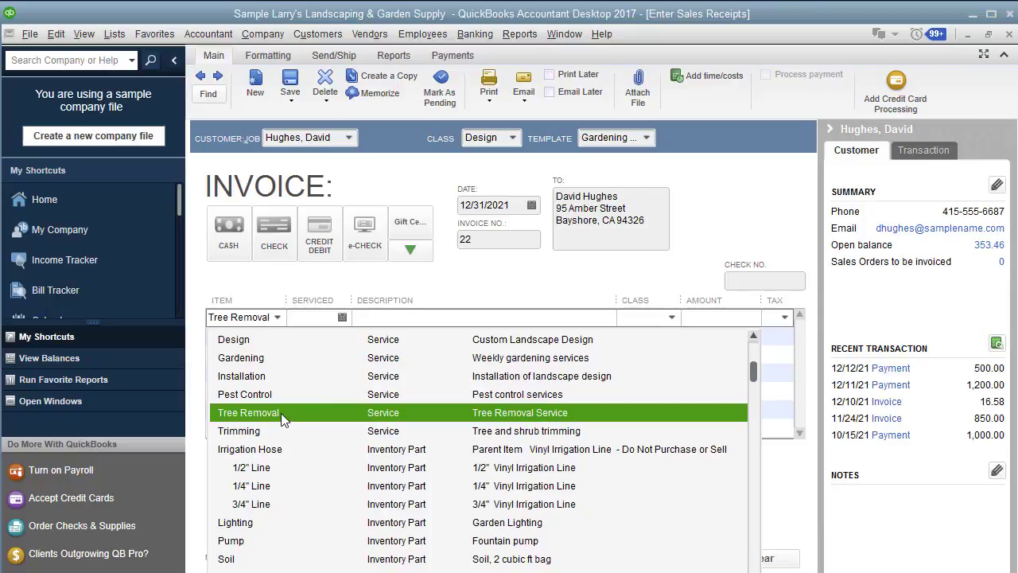
pyautogui.click(281, 413)
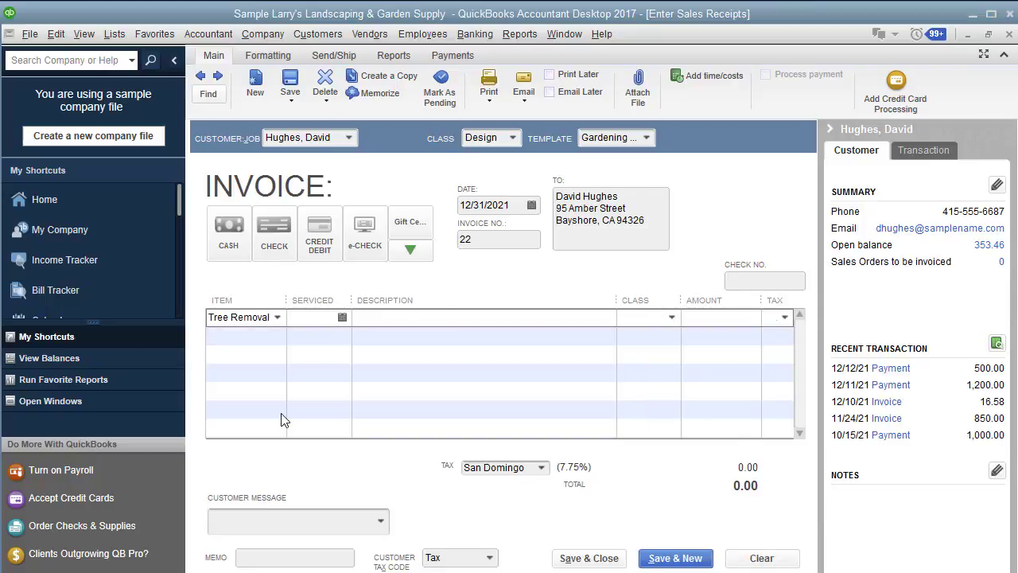
pyautogui.click(717, 322)
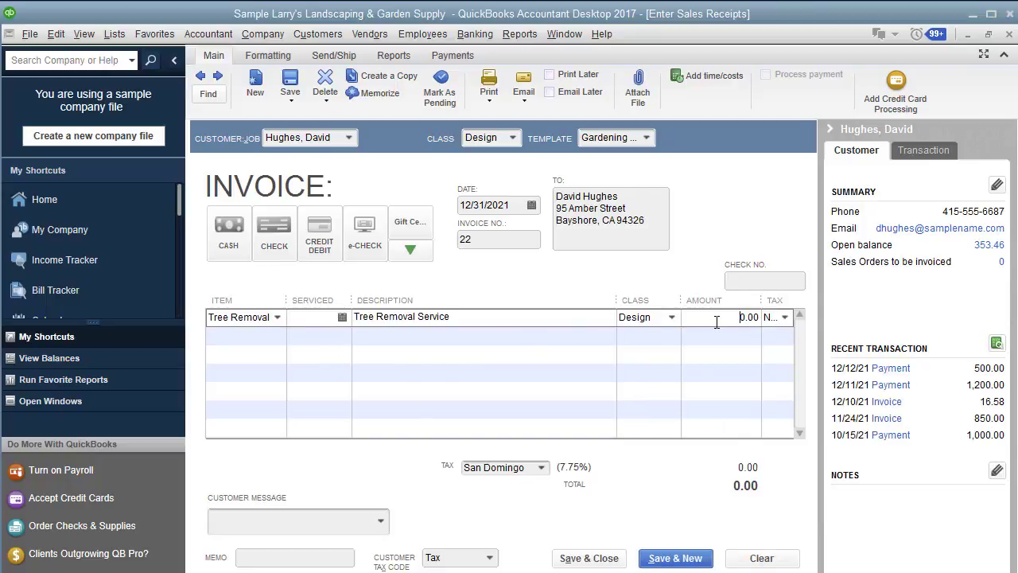
pyautogui.moveTo(717, 321); pyautogui.dragTo(859, 333)
pyautogui.write('80')
pyautogui.press('Down')
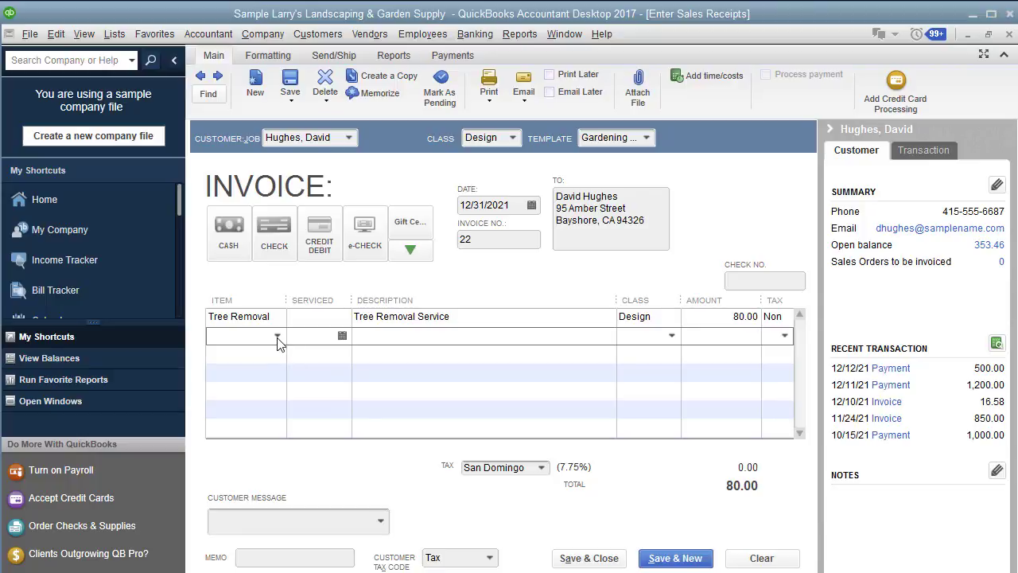
# Add a Gift Certificate line with the certificate number as description and amount -80.00.
pyautogui.click(270, 360)
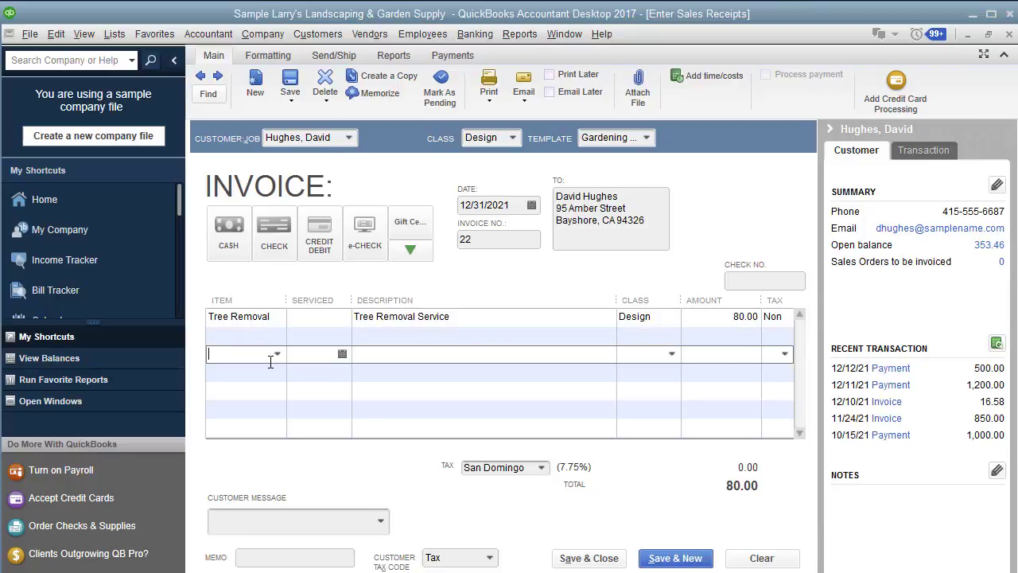
pyautogui.write('Gift Certificate')
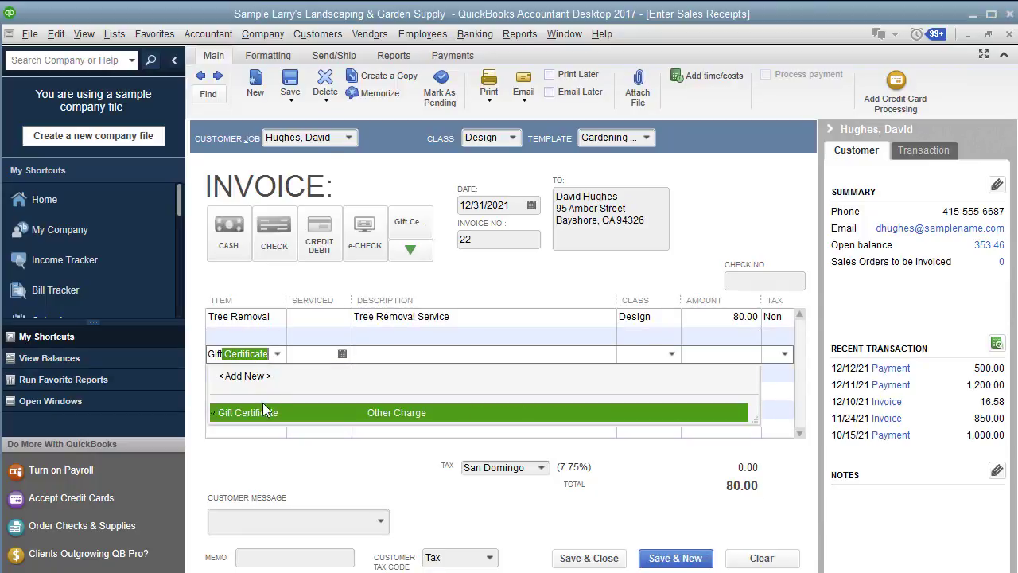
pyautogui.click(262, 412)
pyautogui.click(370, 358)
pyautogui.write('123456789')
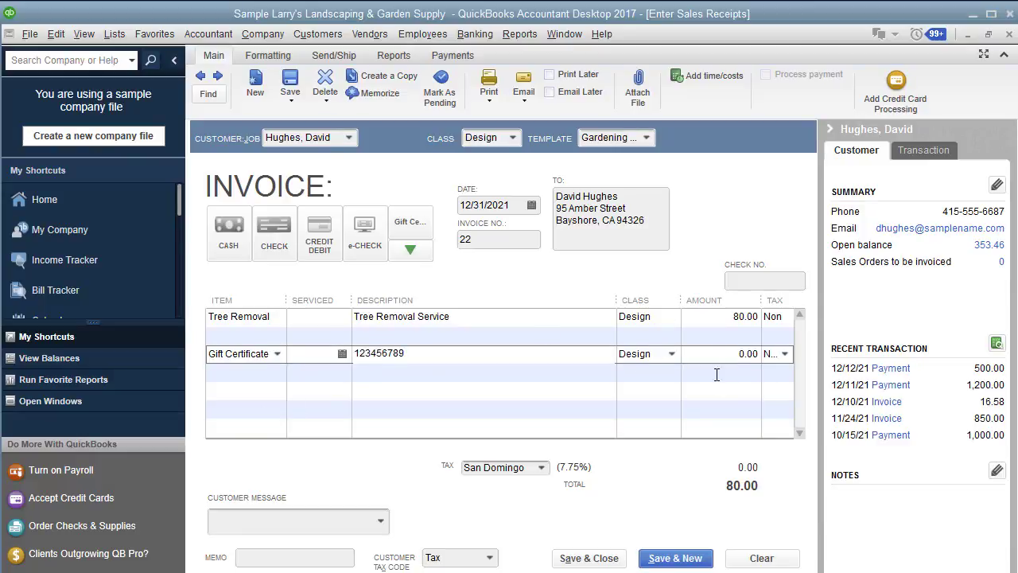
pyautogui.click(713, 357)
pyautogui.press('Down')
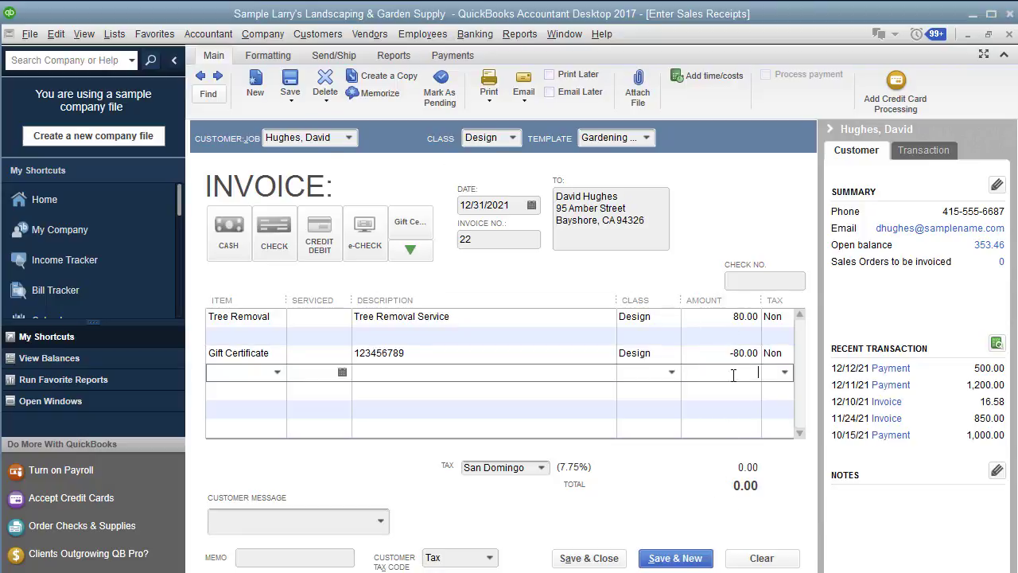
pyautogui.click(716, 316)
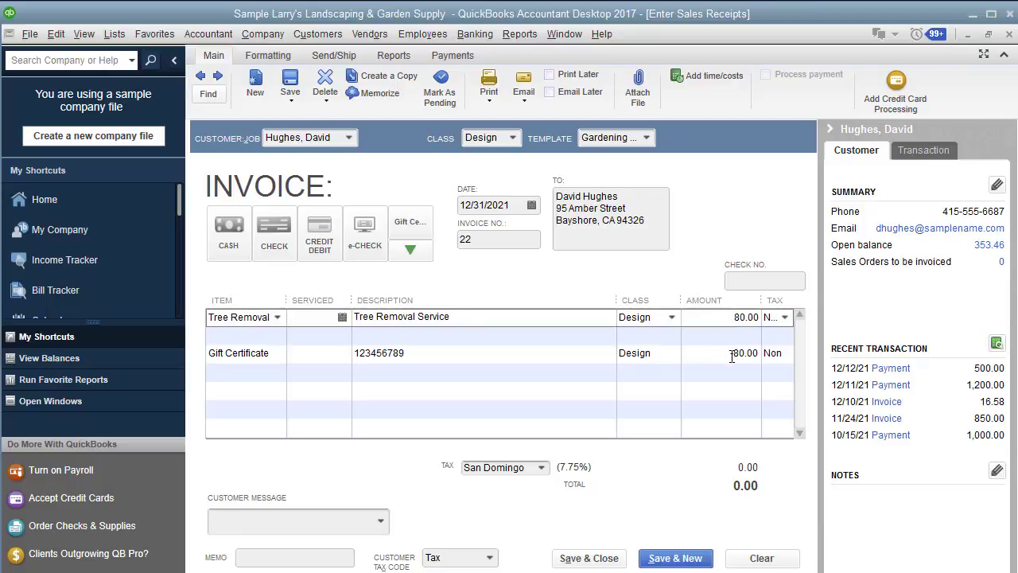
pyautogui.click(727, 353)
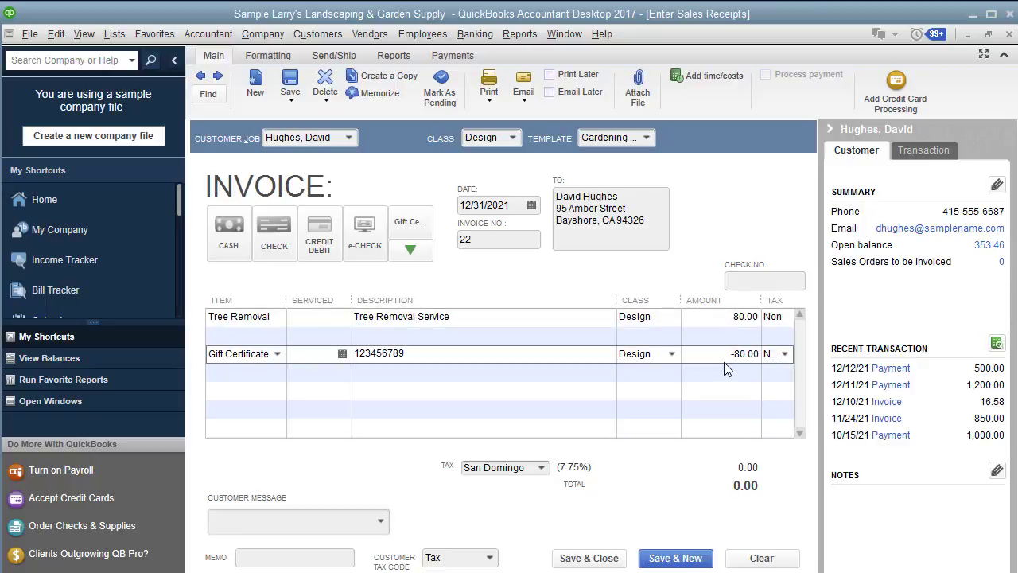
pyautogui.click(716, 317)
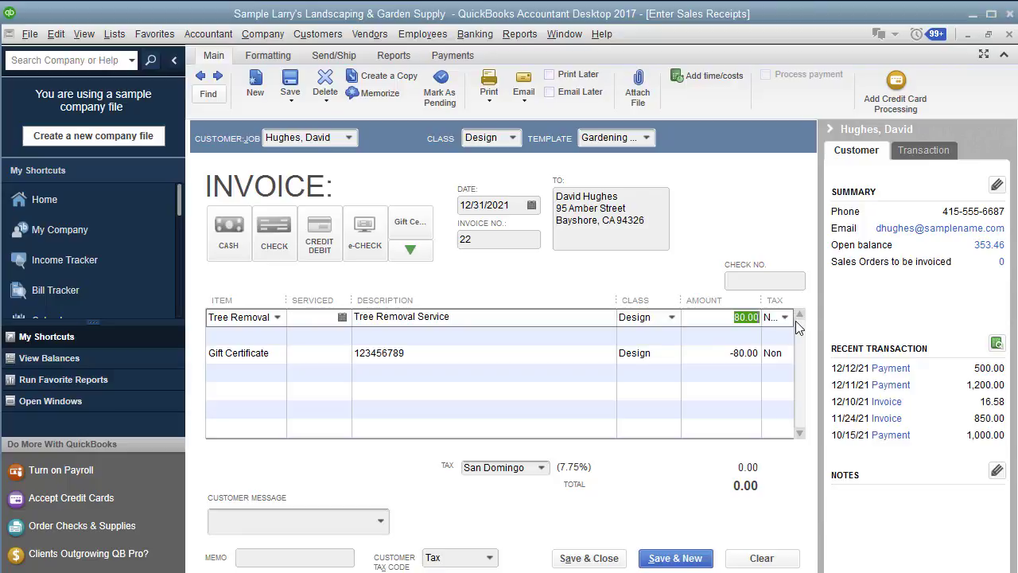
pyautogui.write('100')
pyautogui.press('Tab')
pyautogui.press('Tab')
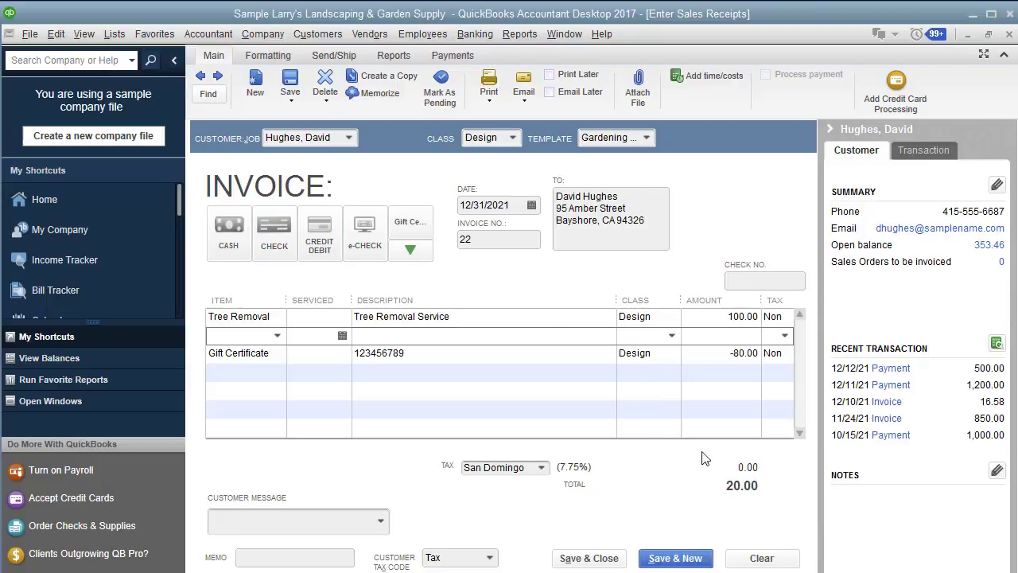
pyautogui.click(736, 317)
pyautogui.write('80.00')
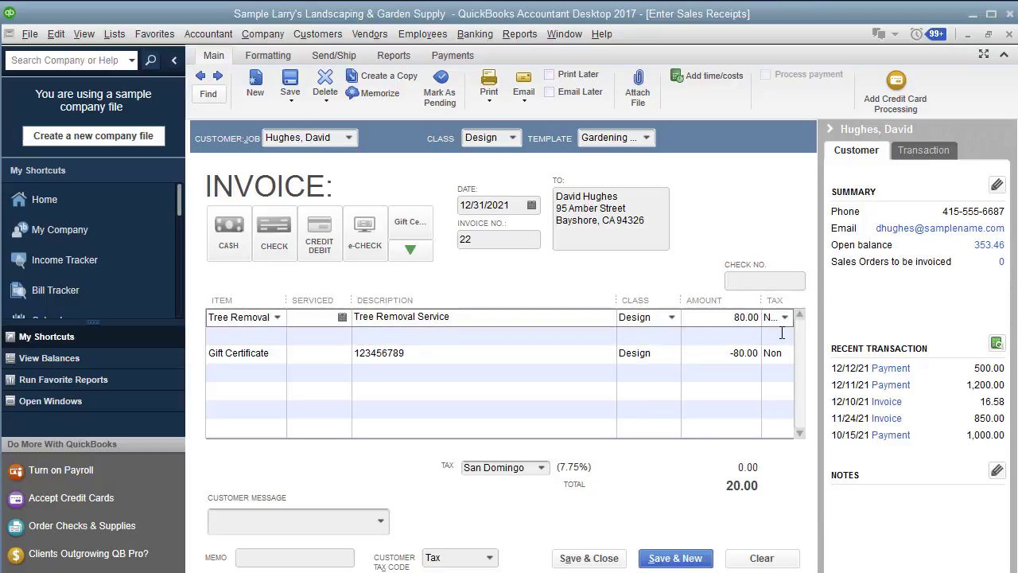
pyautogui.press('Down')
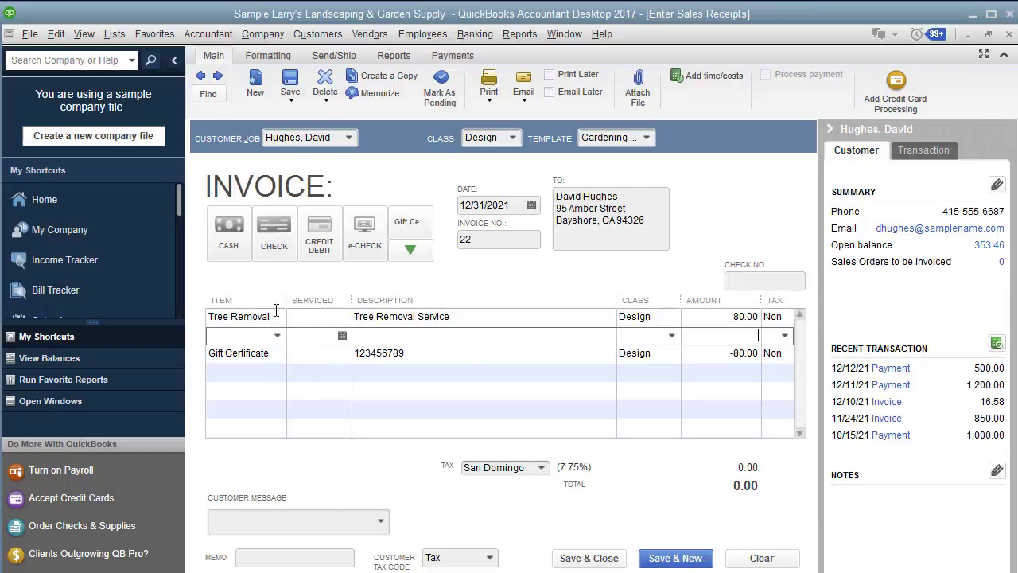
# Change Tree Removal to 60.00 and insert a 20.00 Pest Control line above the Gift Certificate line.
pyautogui.click(717, 315)
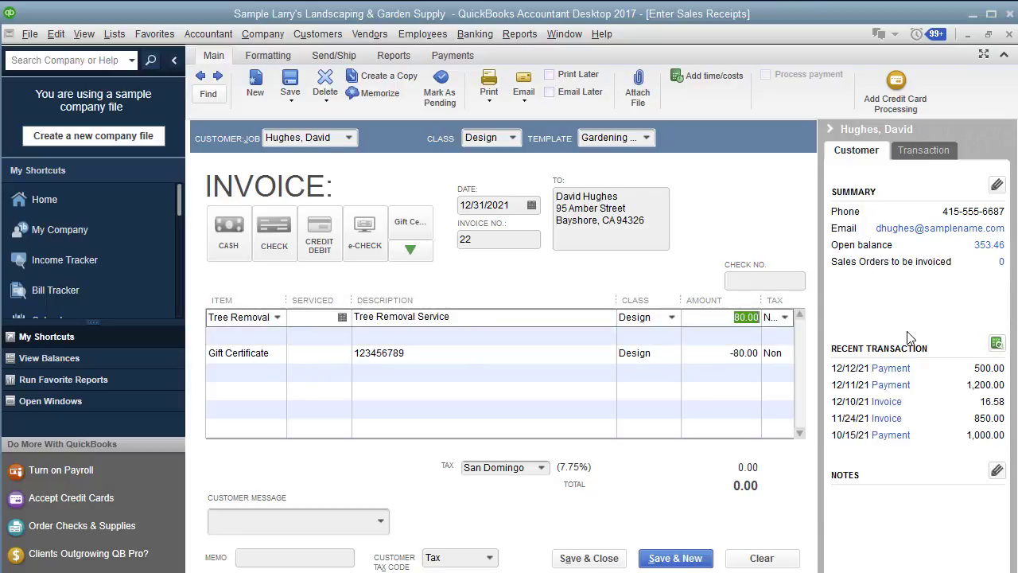
pyautogui.write('60')
pyautogui.press('Down')
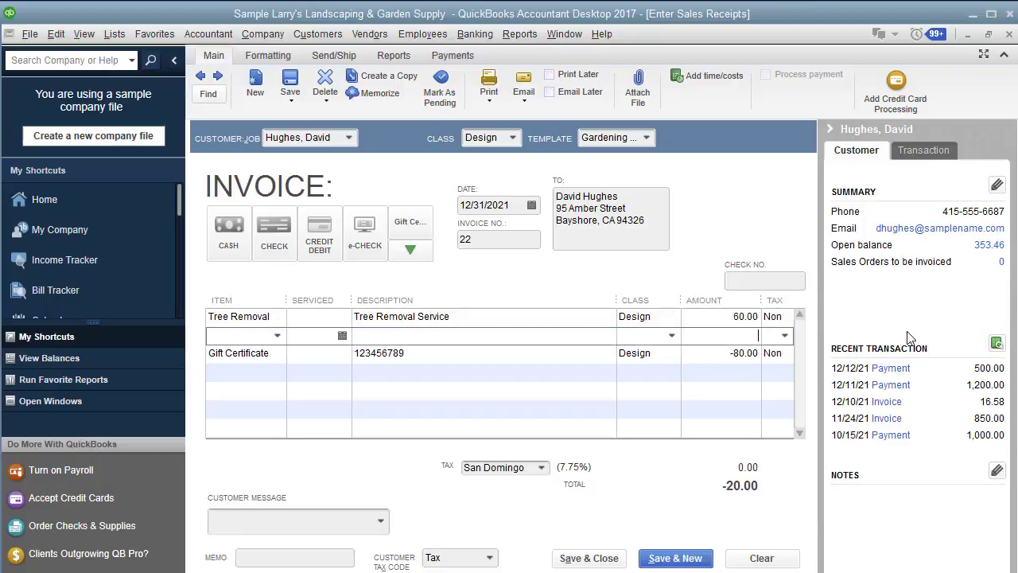
pyautogui.click(57, 37)
pyautogui.click(115, 181)
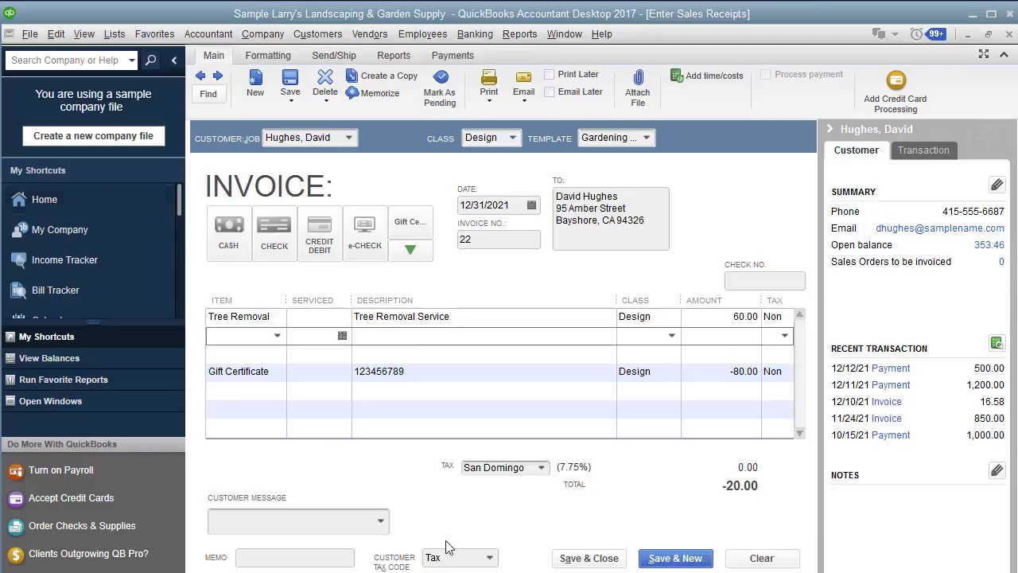
pyautogui.click(277, 327)
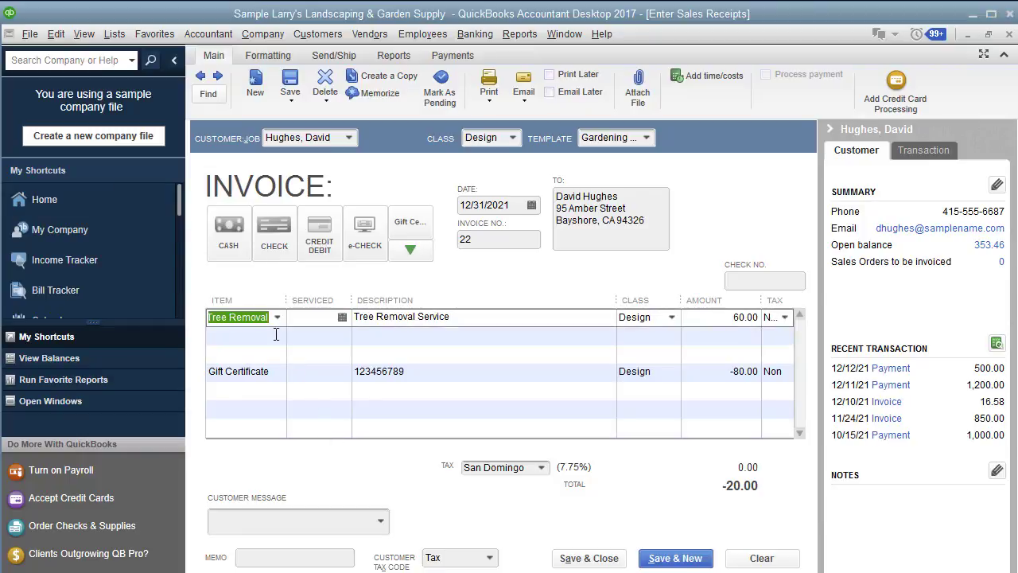
pyautogui.click(276, 334)
pyautogui.click(276, 337)
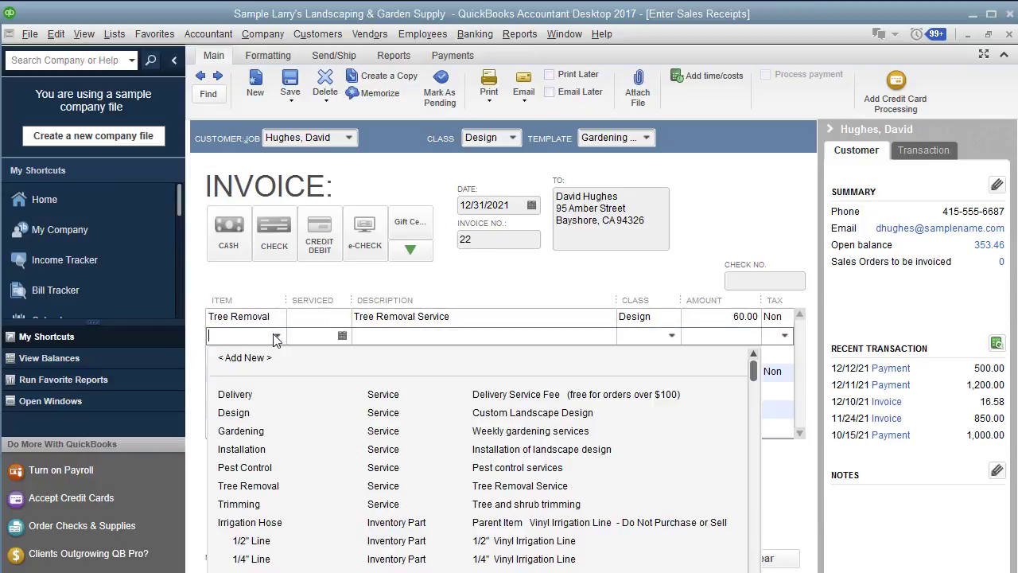
pyautogui.click(262, 468)
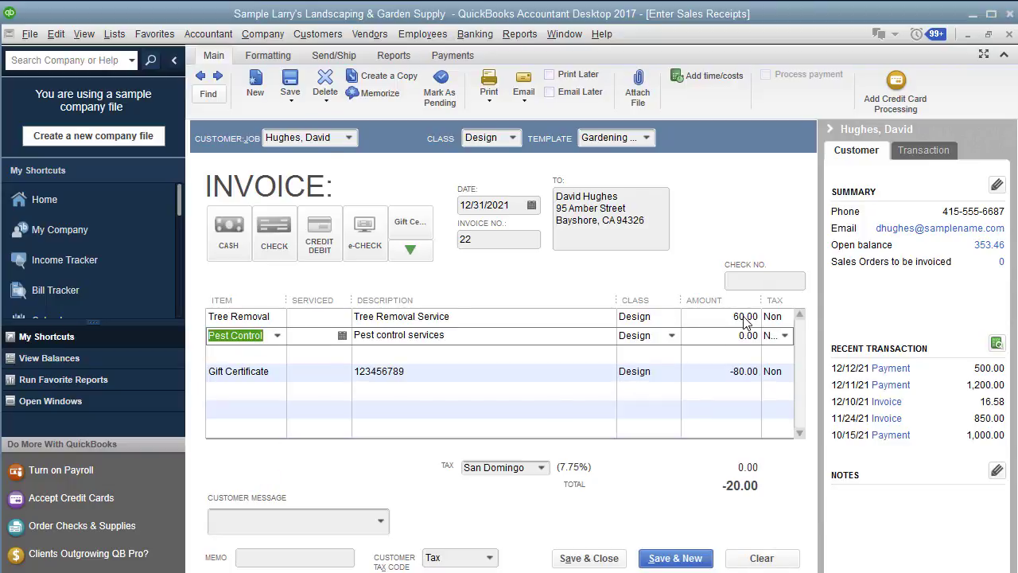
pyautogui.click(731, 336)
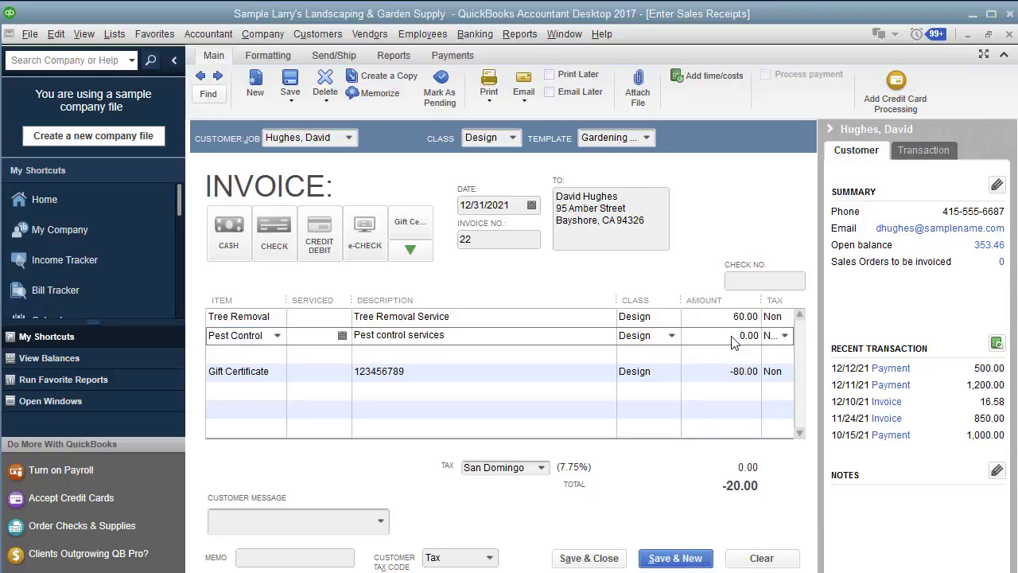
pyautogui.write('20.00')
pyautogui.press('Down')
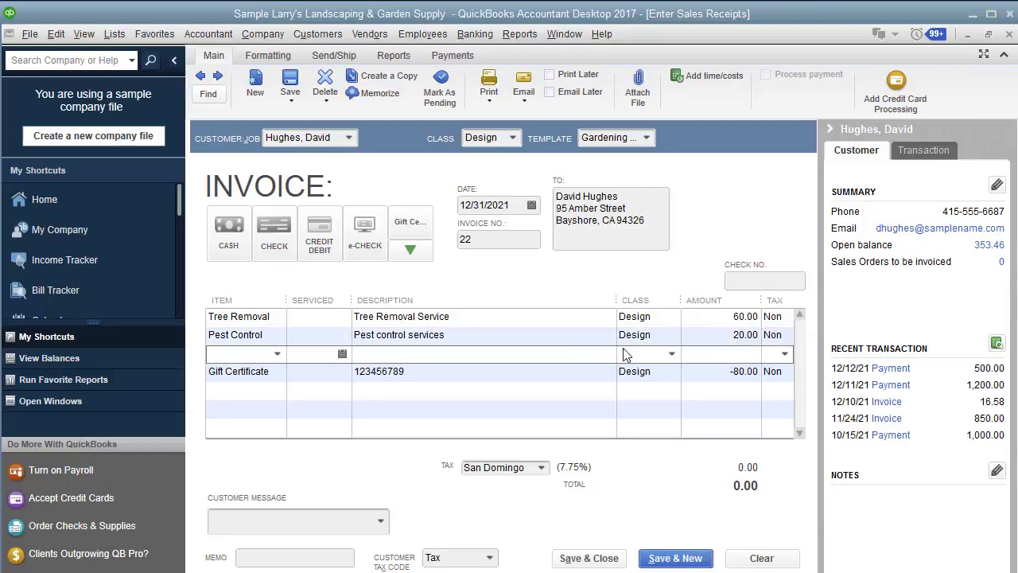
# Add a Subtotal line totalling 80.00 on the blank row above the Gift Certificate redemption.
pyautogui.click(278, 354)
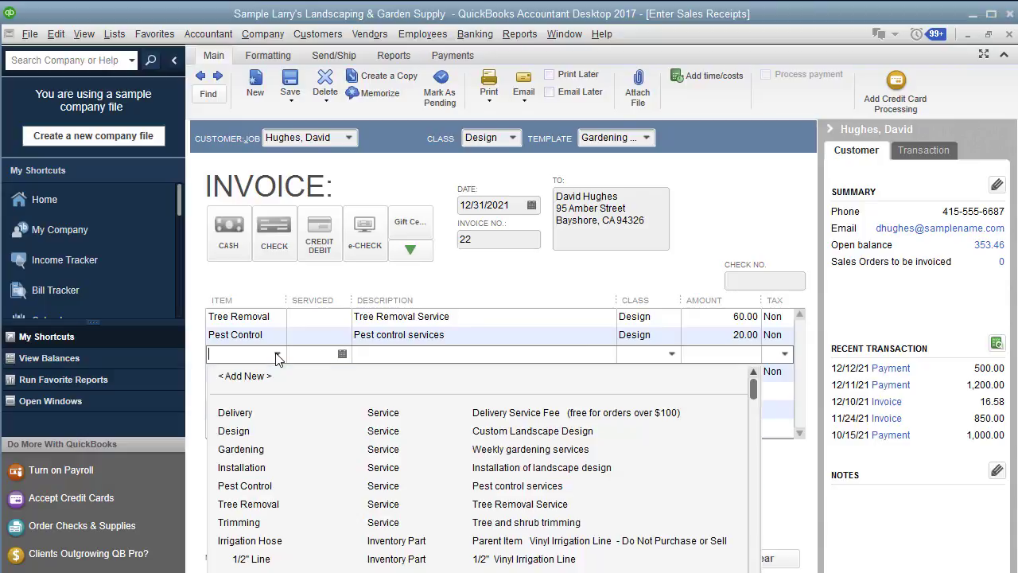
pyautogui.click(277, 355)
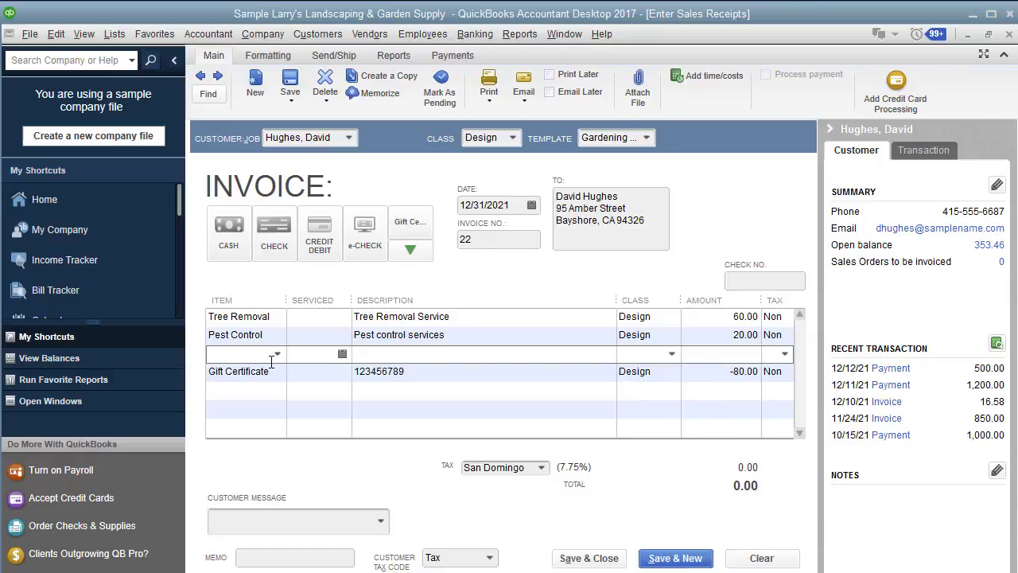
pyautogui.click(278, 343)
pyautogui.click(278, 355)
pyautogui.click(278, 355)
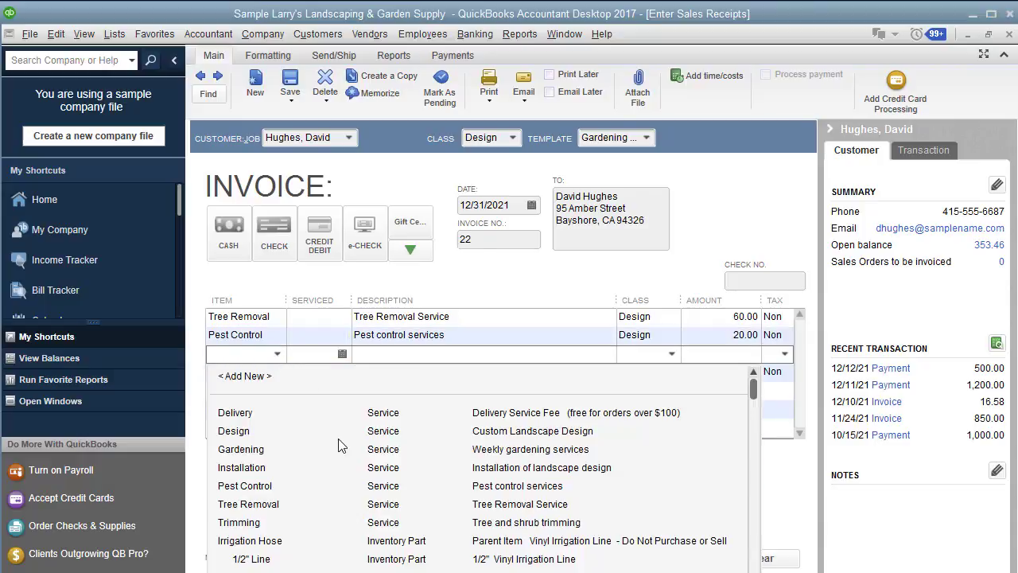
pyautogui.write('sub')
pyautogui.press('Tab')
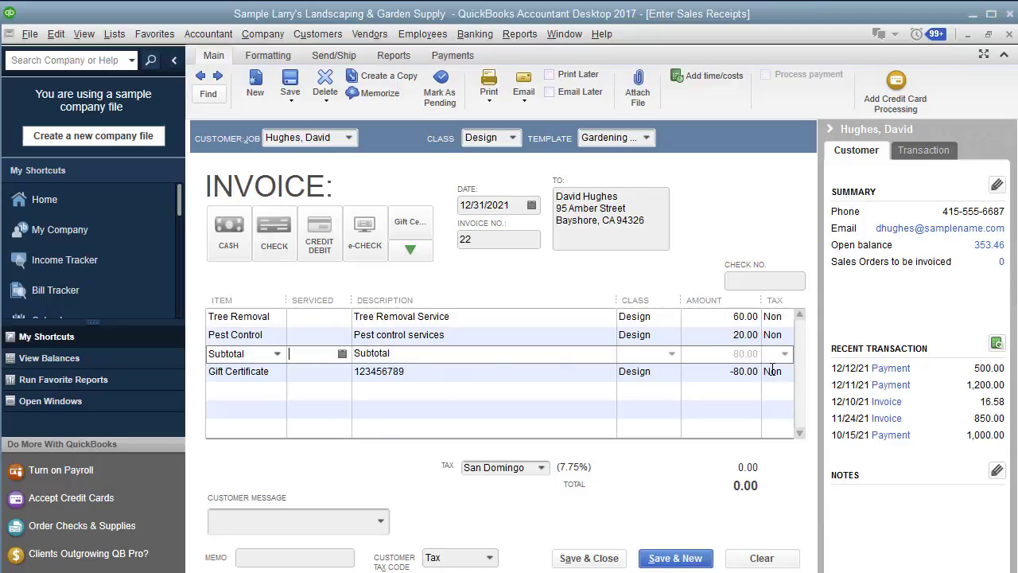
pyautogui.click(714, 379)
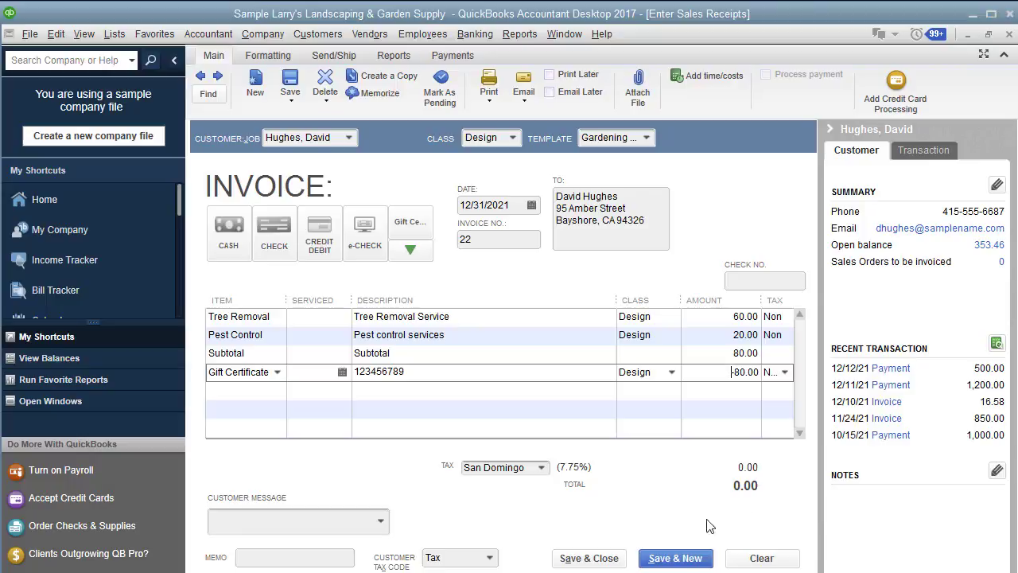
# Save and close the sales receipt and open the Profit & Loss Standard report.
pyautogui.click(619, 559)
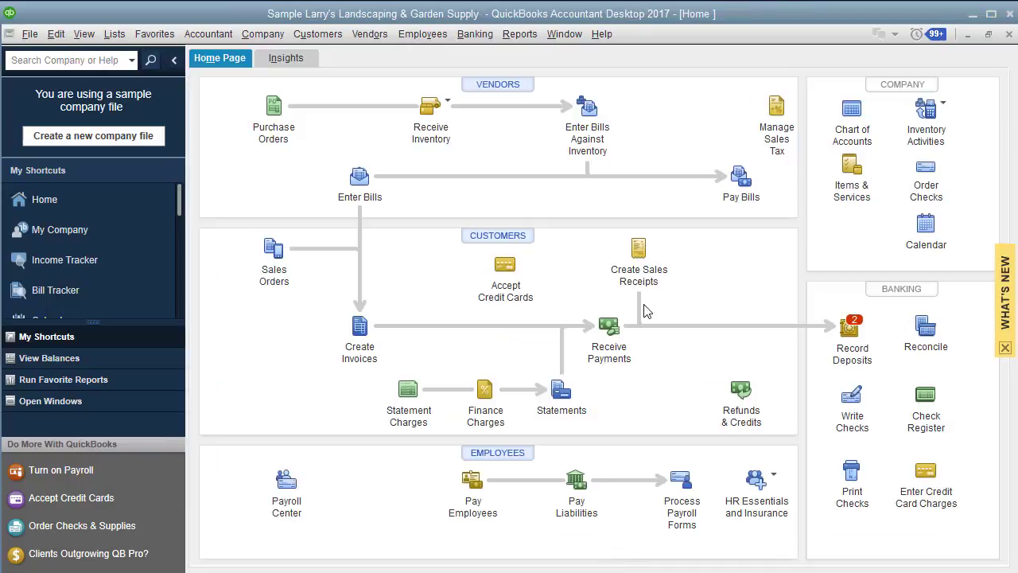
pyautogui.click(514, 33)
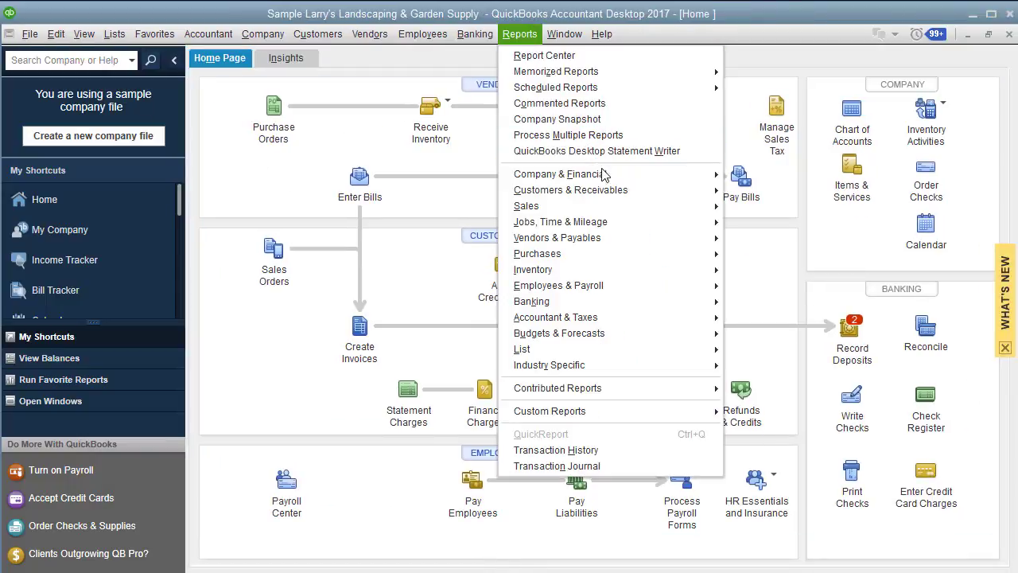
pyautogui.moveTo(605, 174)
pyautogui.click(826, 186)
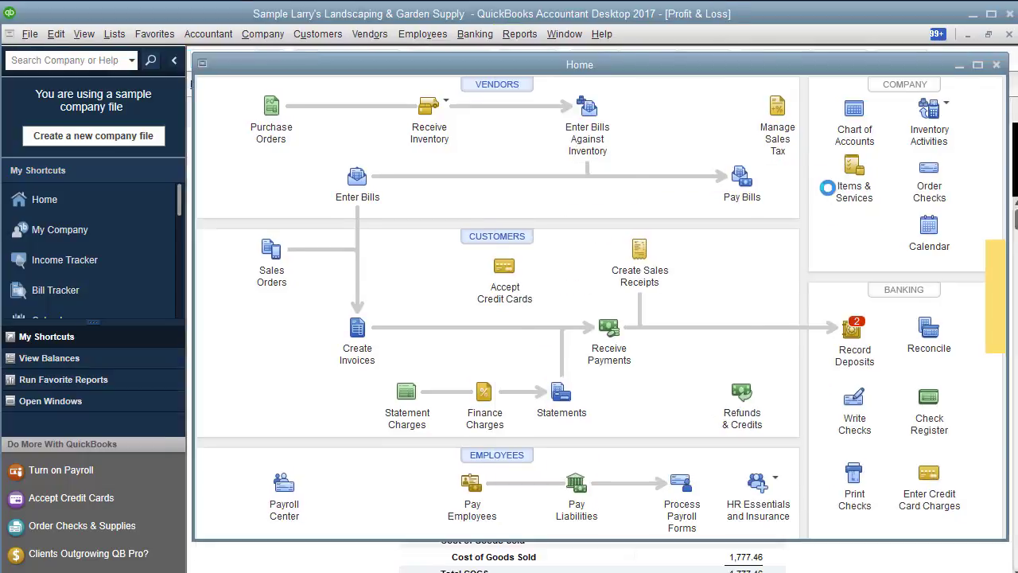
# Set the Profit & Loss From and To dates both to 12/31/2021.
pyautogui.click(490, 82)
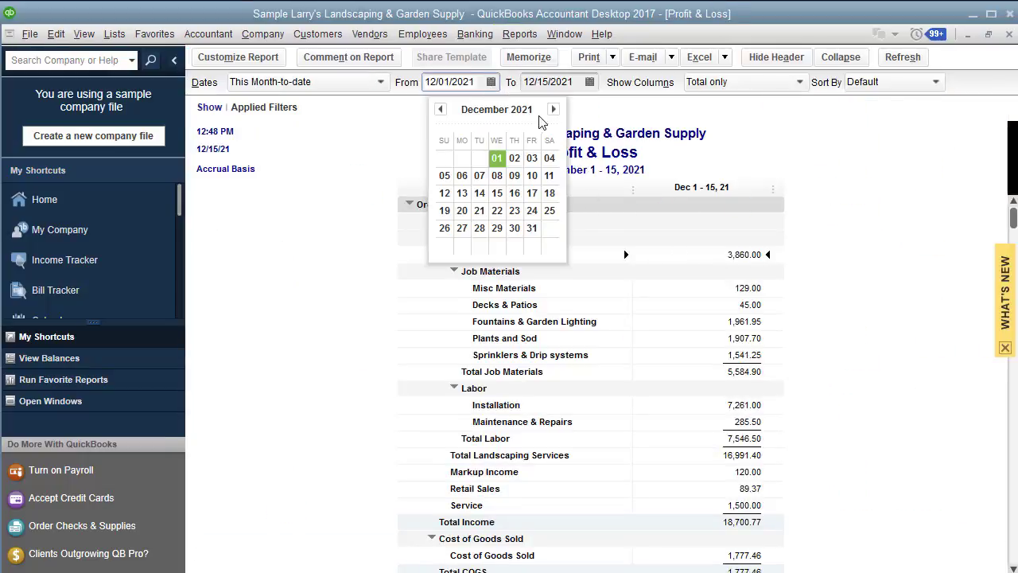
pyautogui.click(553, 109)
pyautogui.click(440, 109)
pyautogui.click(531, 228)
pyautogui.click(589, 82)
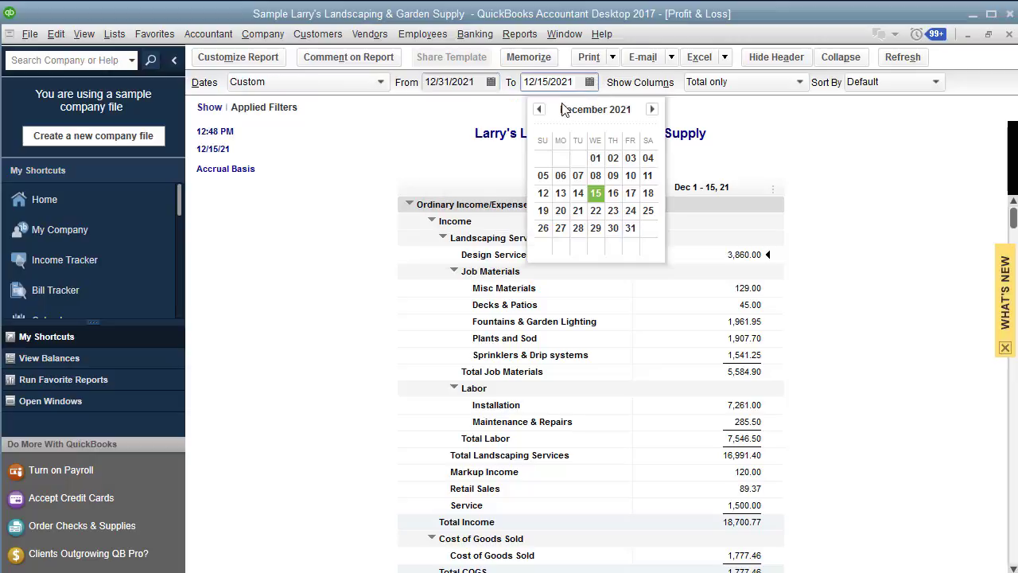
pyautogui.click(538, 109)
pyautogui.click(652, 109)
pyautogui.click(631, 229)
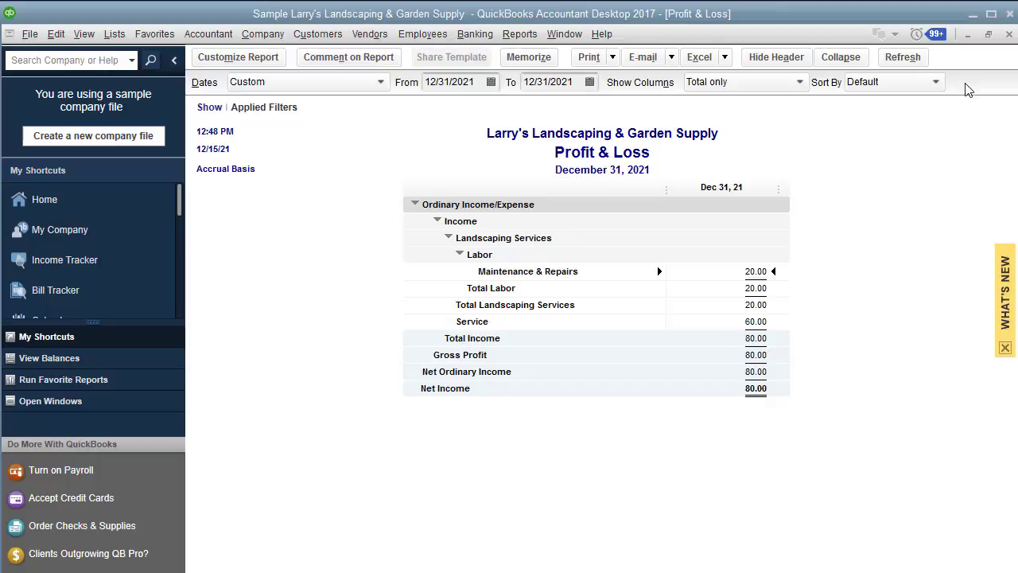
# Open the Balance Sheet Standard as of 12/31/2021 and scroll down to its Liabilities section.
pyautogui.click(519, 33)
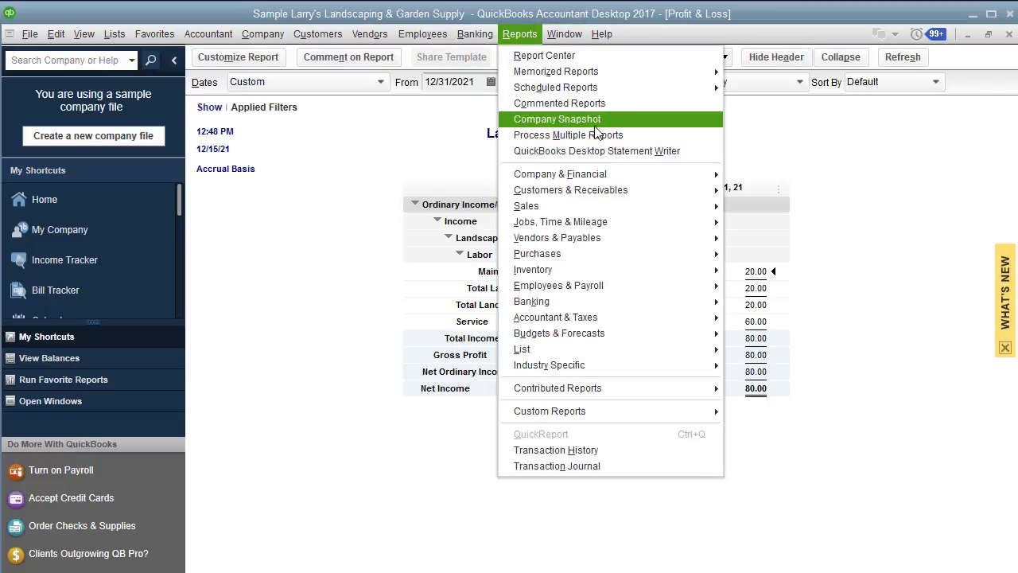
pyautogui.moveTo(607, 176)
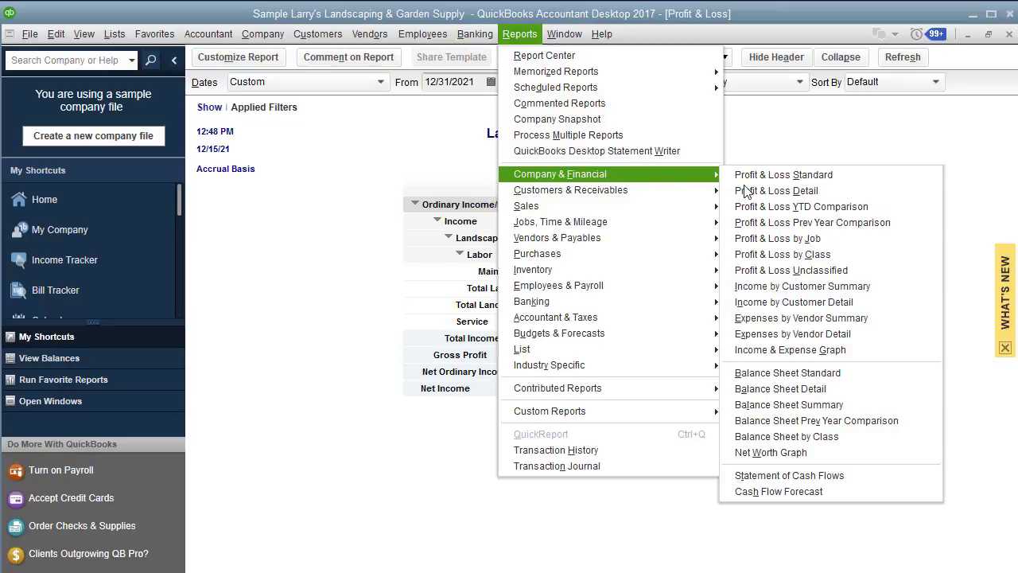
pyautogui.click(927, 370)
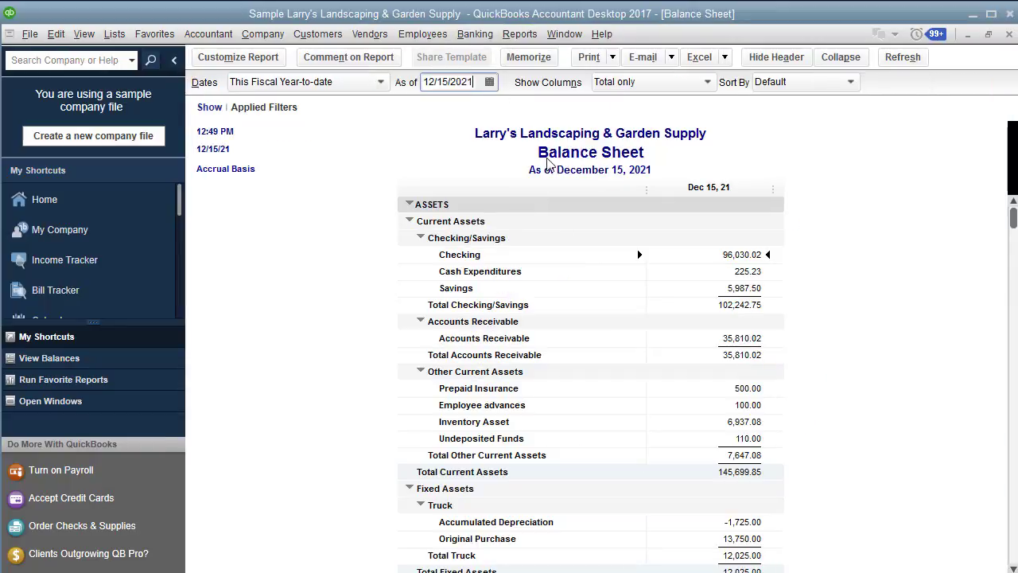
pyautogui.click(489, 82)
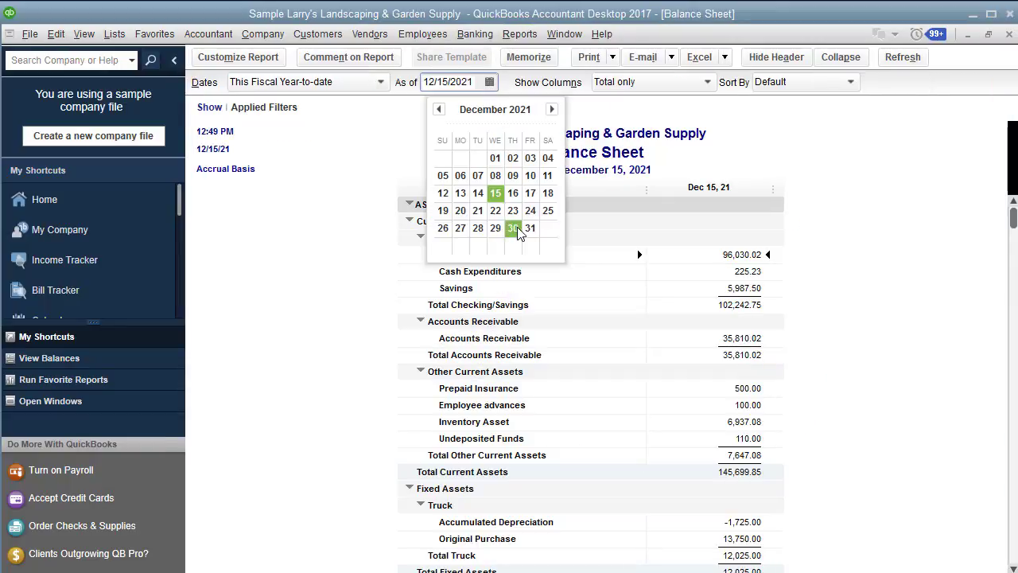
pyautogui.click(537, 231)
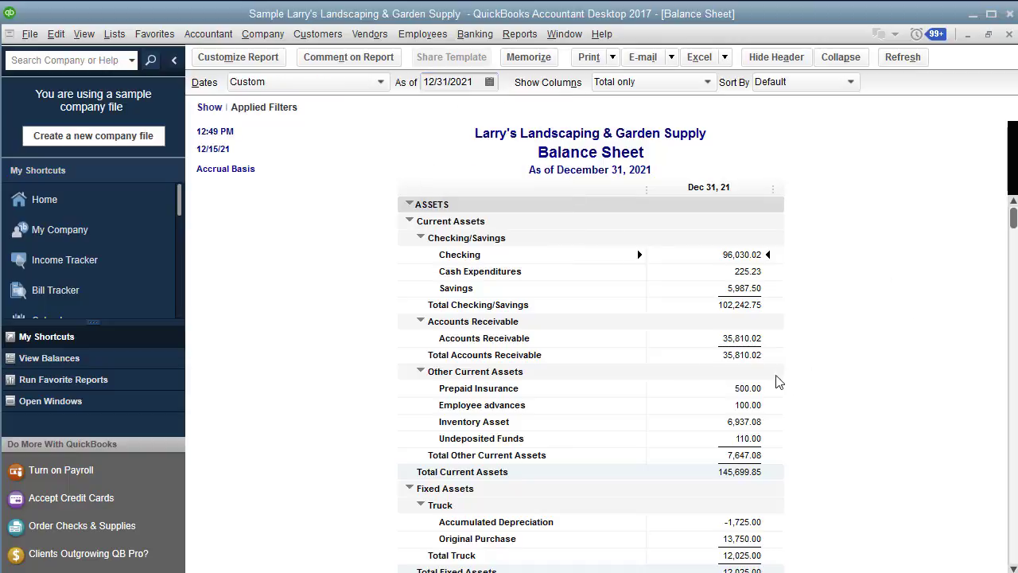
pyautogui.scroll(-2, 515, 407)
pyautogui.scroll(-3, 515, 407)
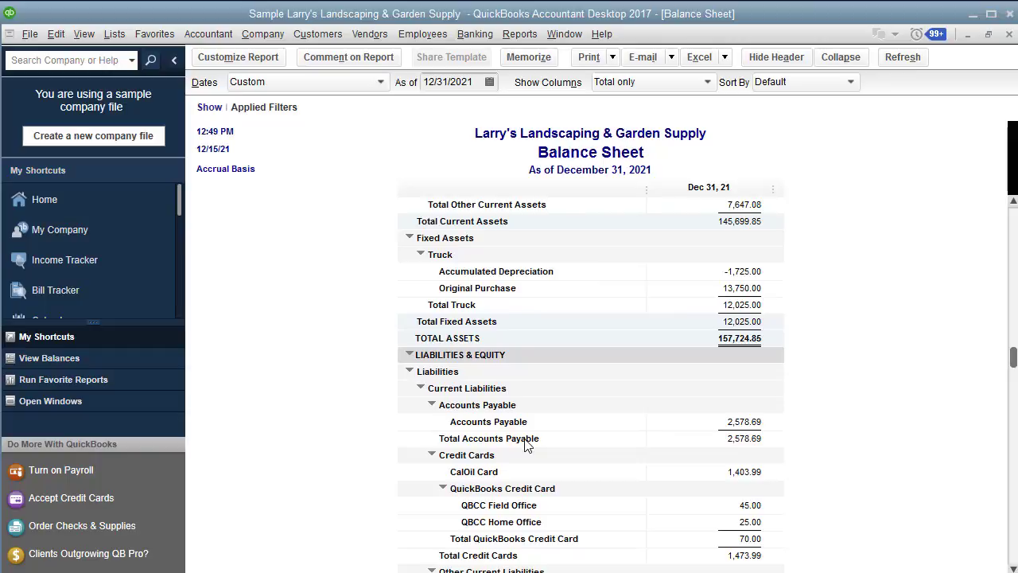
pyautogui.scroll(-2, 525, 445)
pyautogui.scroll(-1, 525, 446)
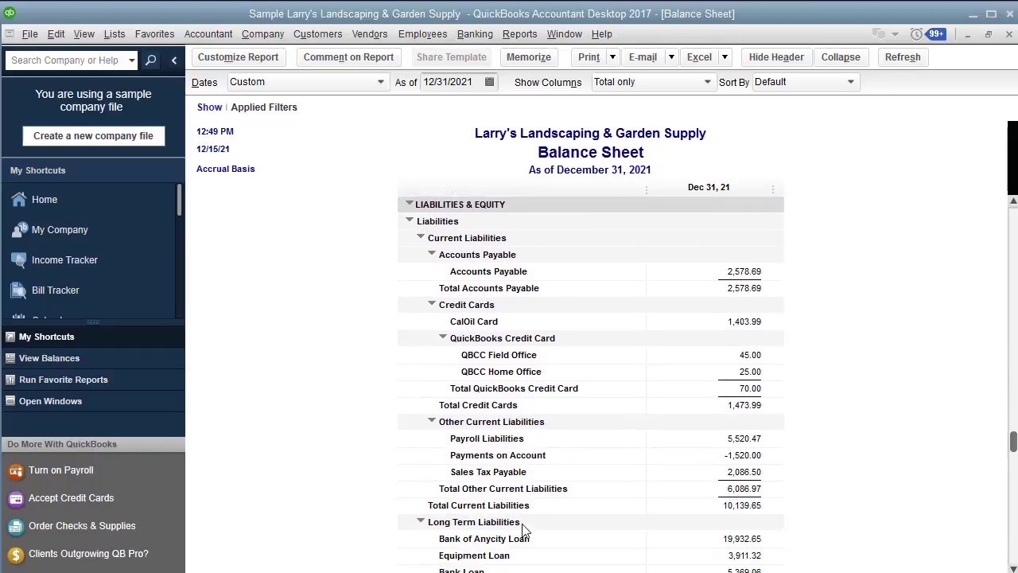
pyautogui.scroll(-1, 557, 430)
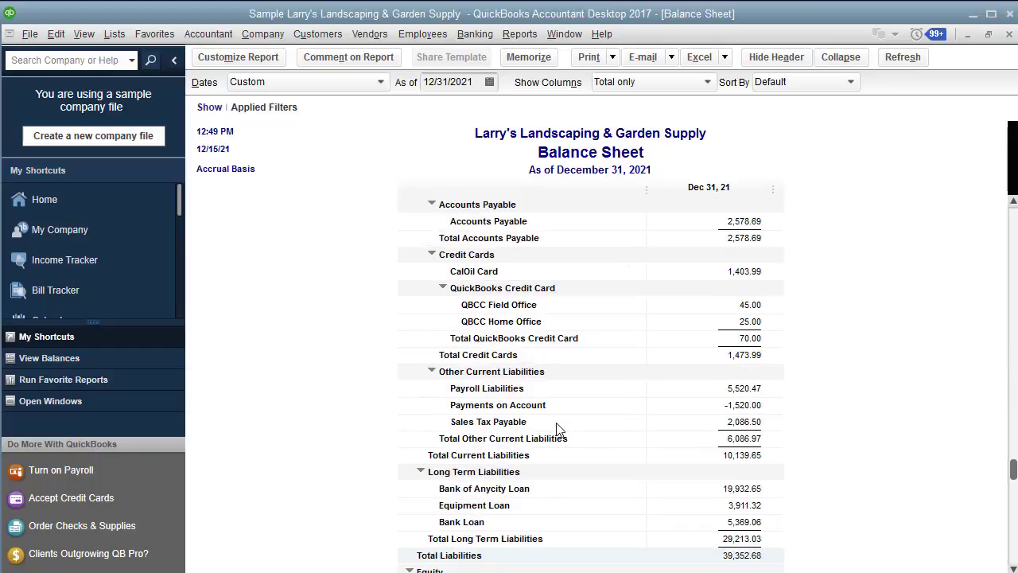
# Review the Gift Certificates/Gift Cards register's 80.00 increase and 12/31/2021 redemption, then close it.
pyautogui.click(115, 33)
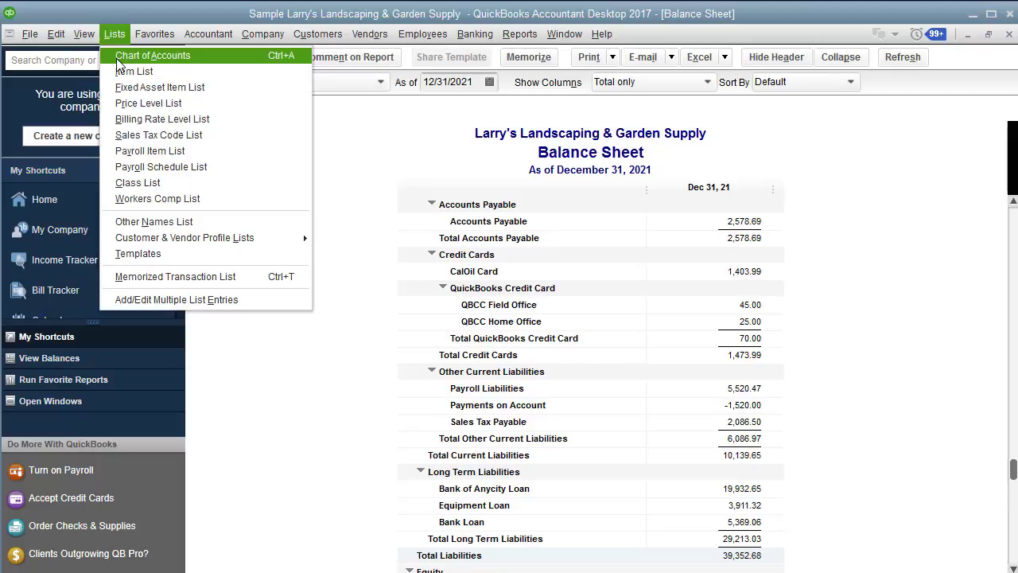
pyautogui.click(120, 56)
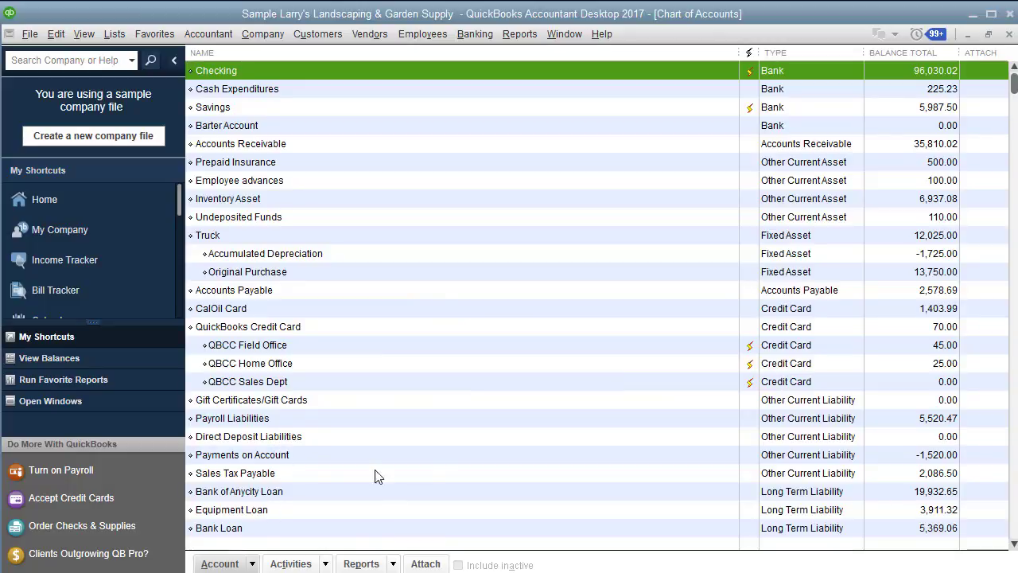
pyautogui.click(273, 401)
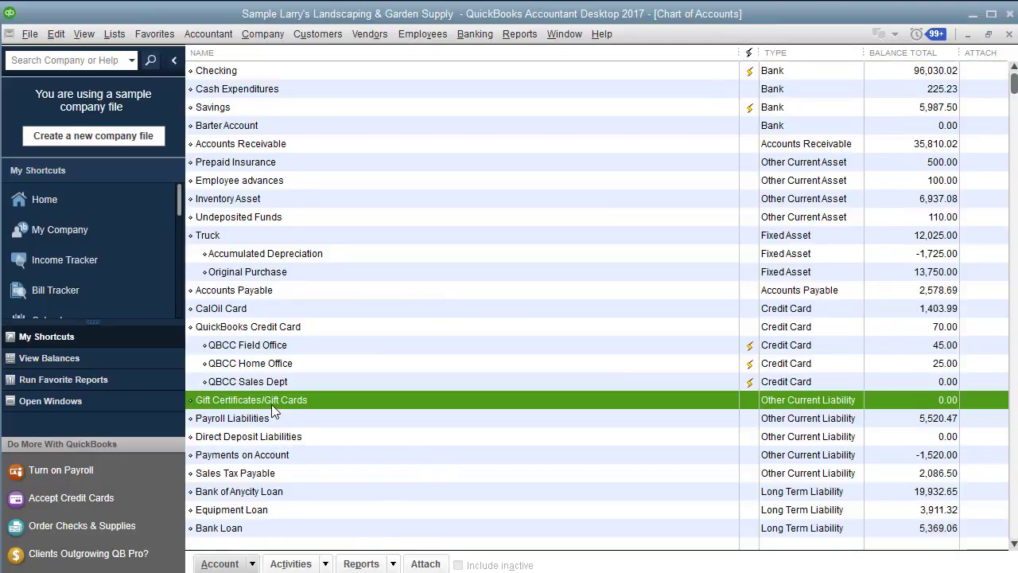
pyautogui.doubleClick(948, 400)
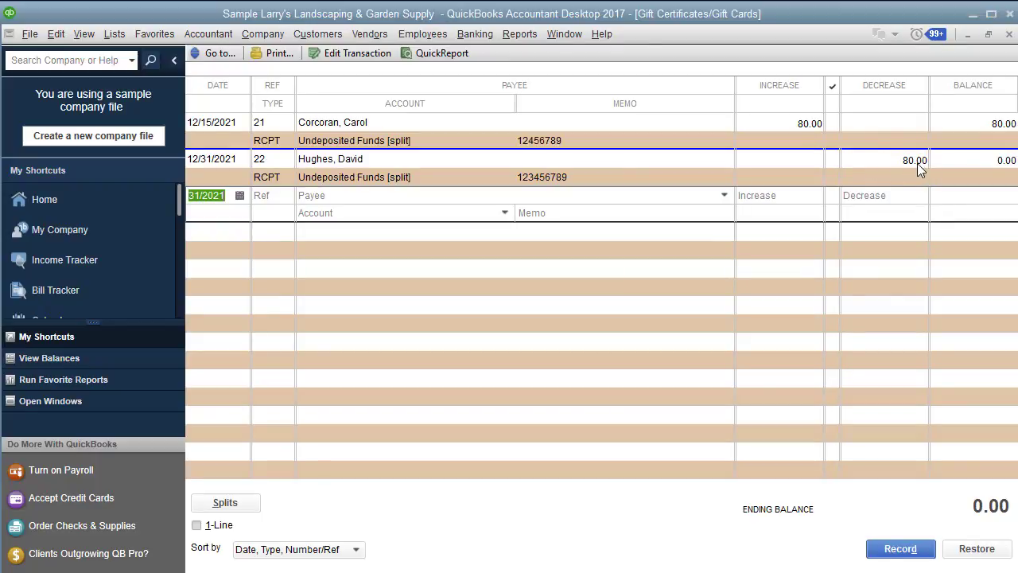
pyautogui.click(538, 183)
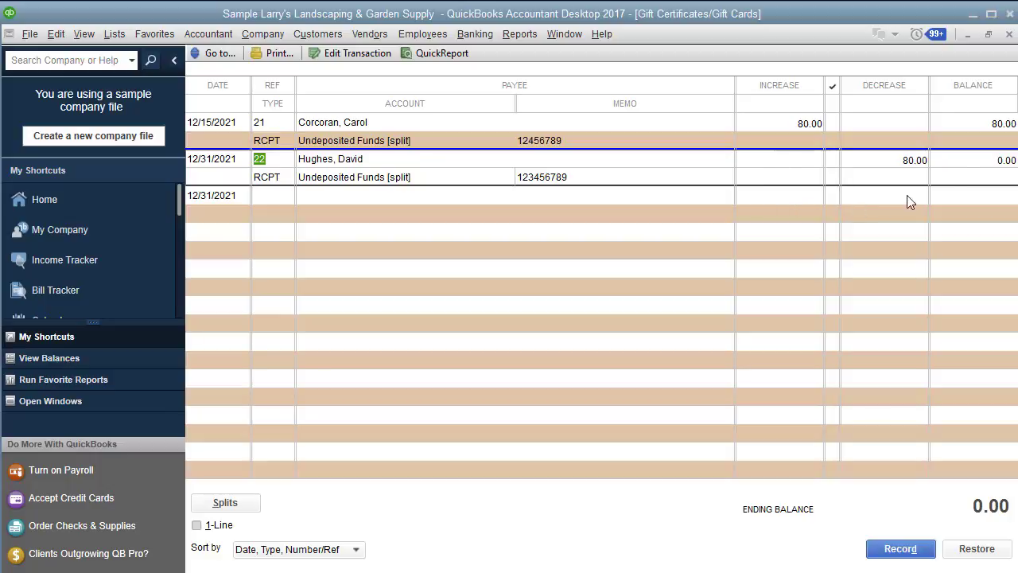
pyautogui.click(1009, 35)
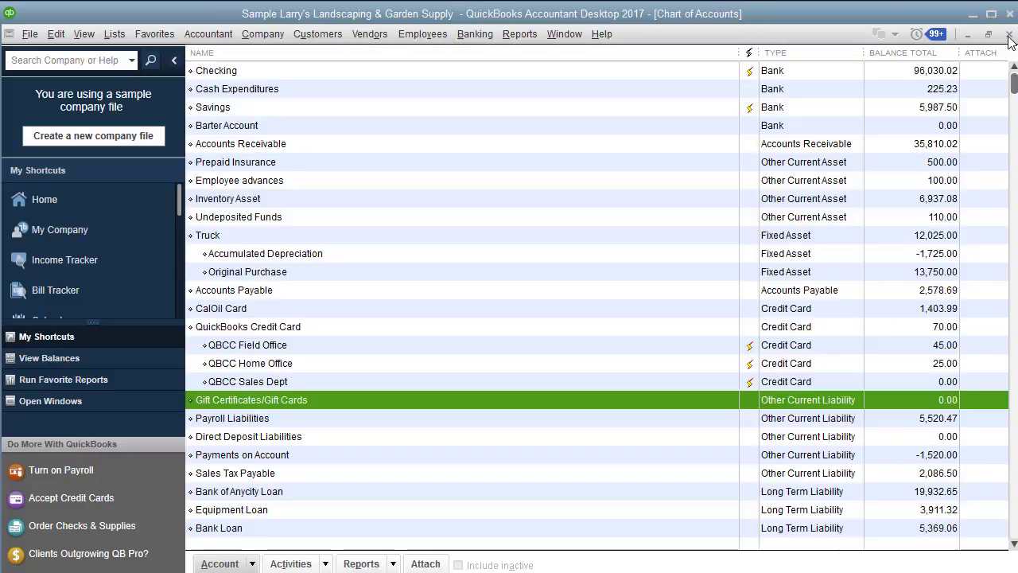
# Close Chart of Accounts, Balance Sheet and Profit & Loss without memorizing, then reopen sales receipt 22.
pyautogui.click(1009, 35)
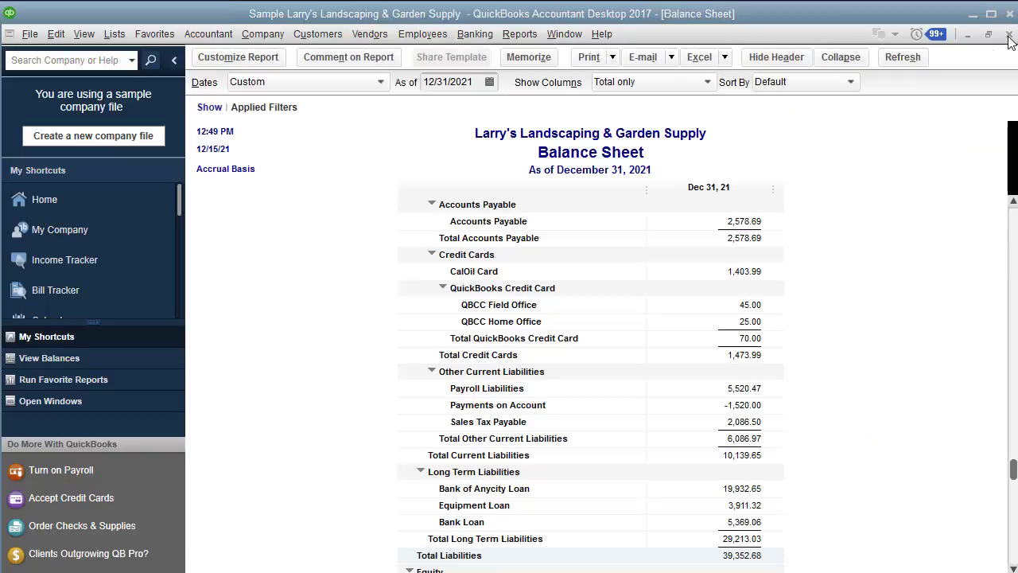
pyautogui.click(1009, 36)
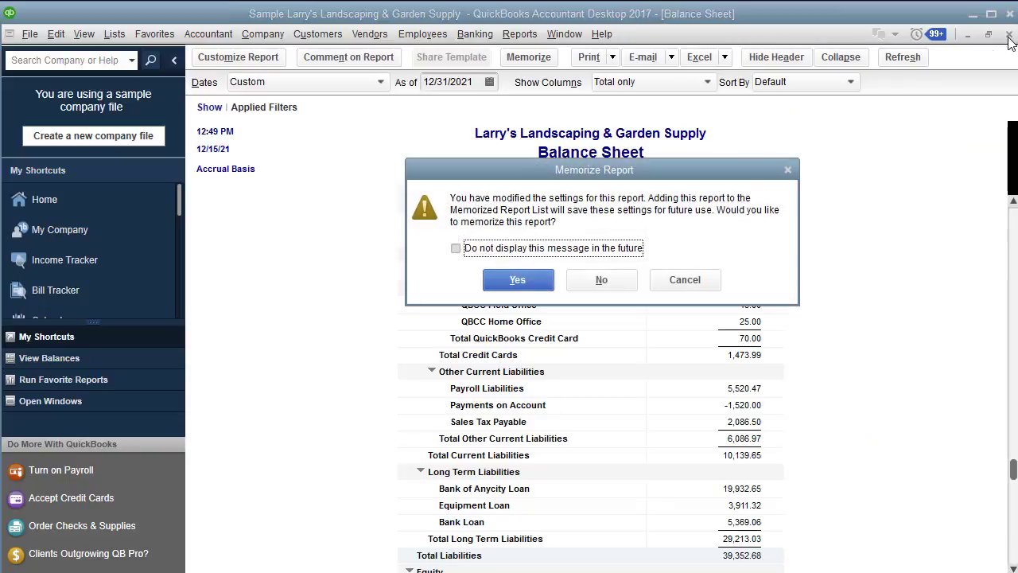
pyautogui.click(617, 288)
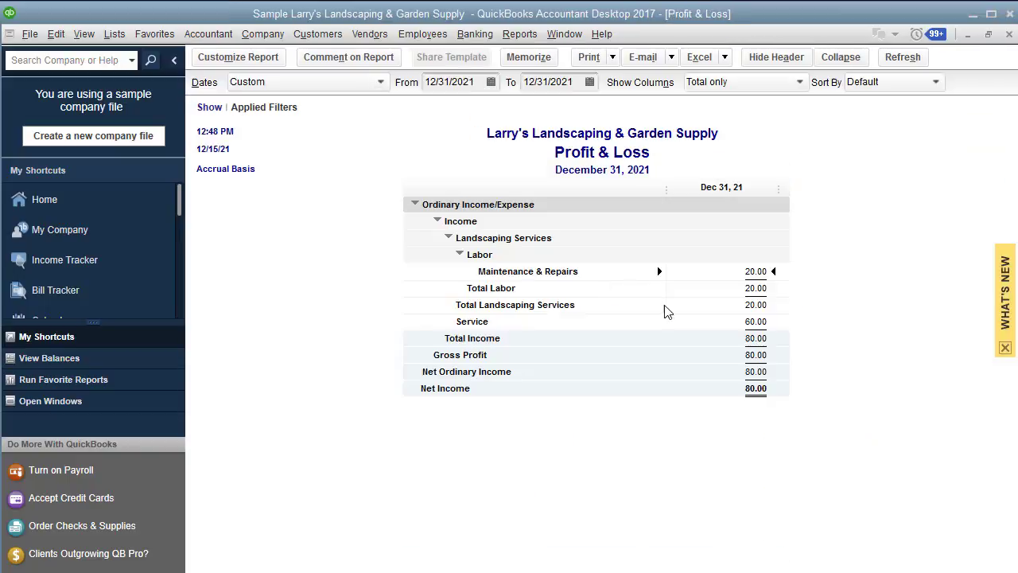
pyautogui.click(1008, 34)
pyautogui.click(609, 288)
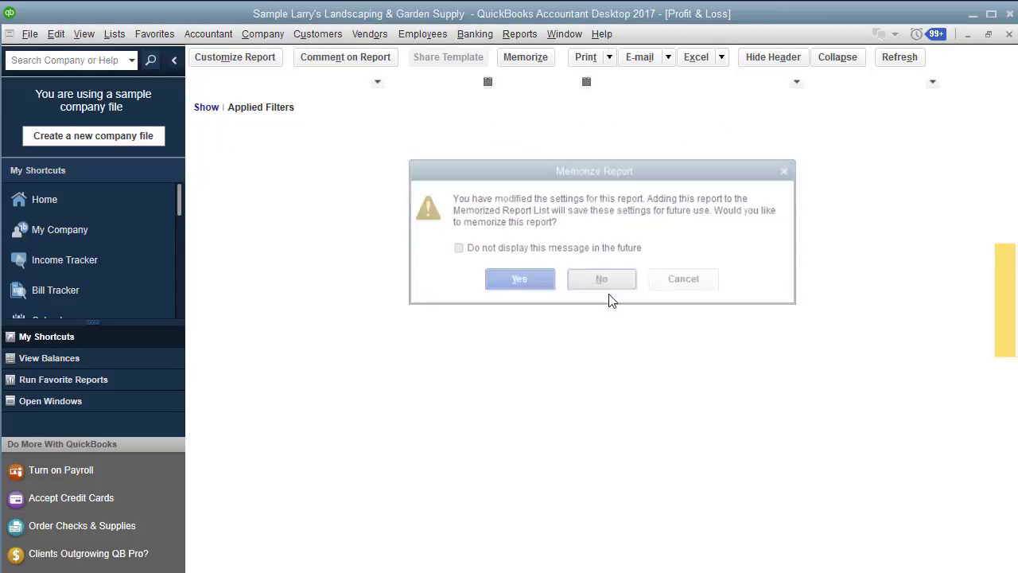
pyautogui.click(638, 251)
pyautogui.click(200, 76)
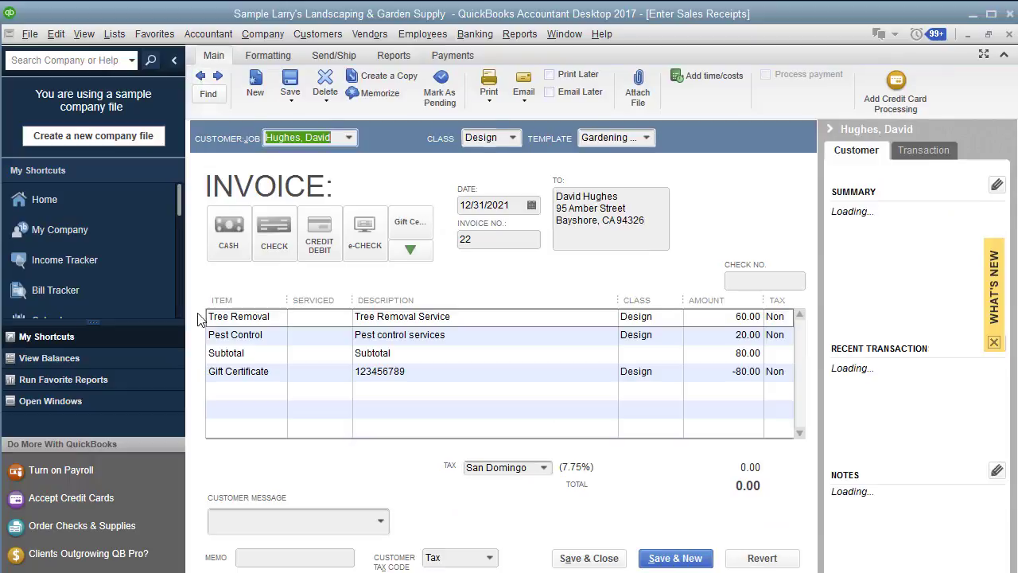